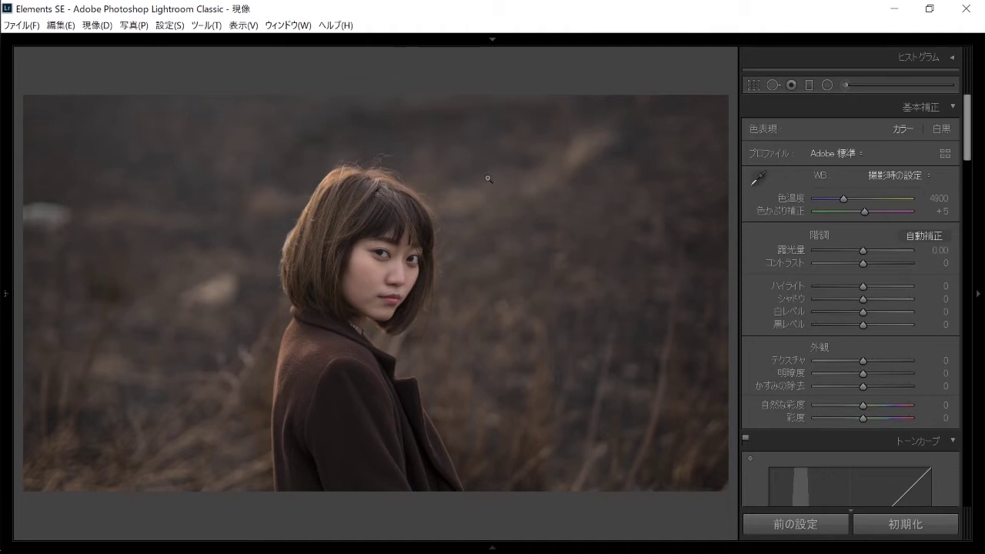
- Briefly show the histogram and shot details, hide them, and scroll the right panel down
{"action": "left_click", "coordinate": [950, 58]}
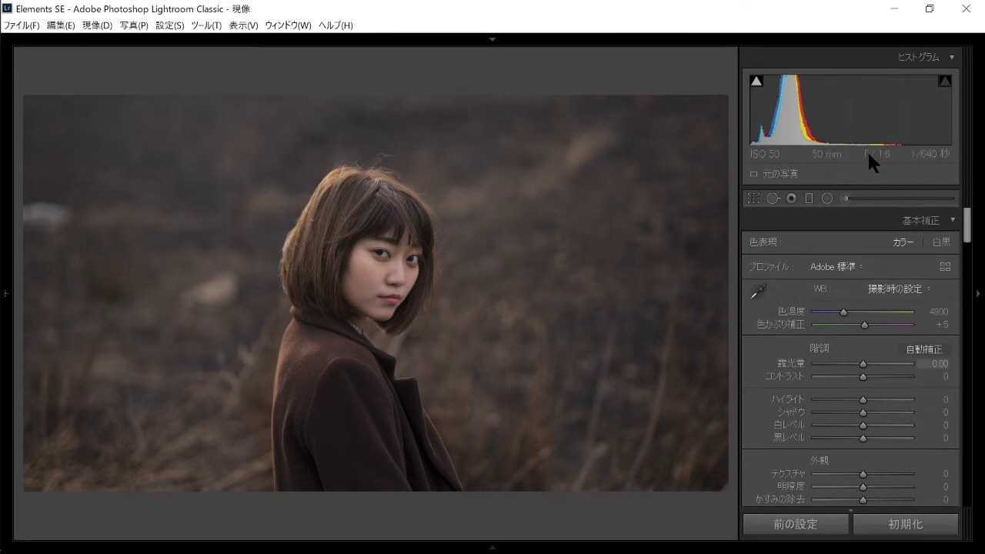
{"action": "left_click", "coordinate": [946, 56]}
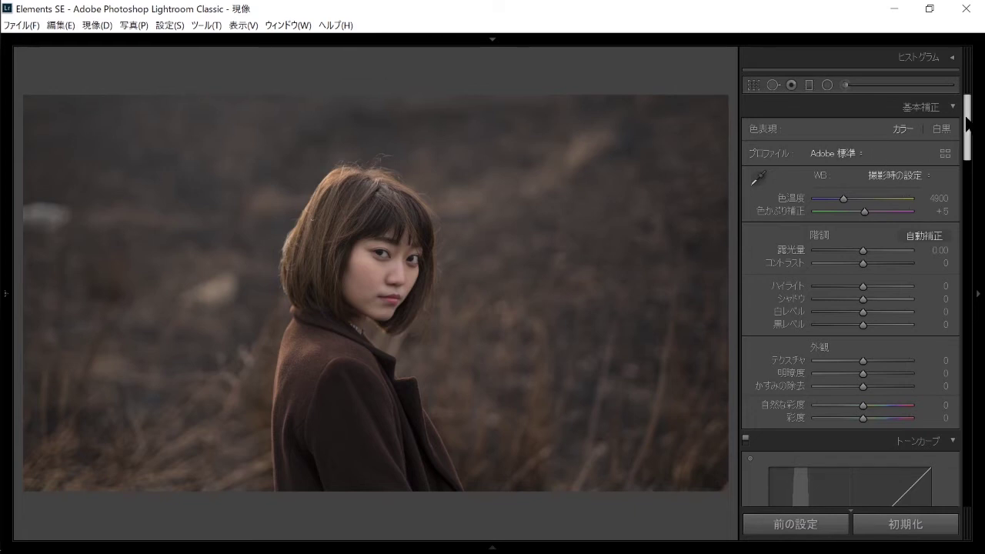
{"action": "left_click_drag", "start_coordinate": [968, 123], "coordinate": [967, 128]}
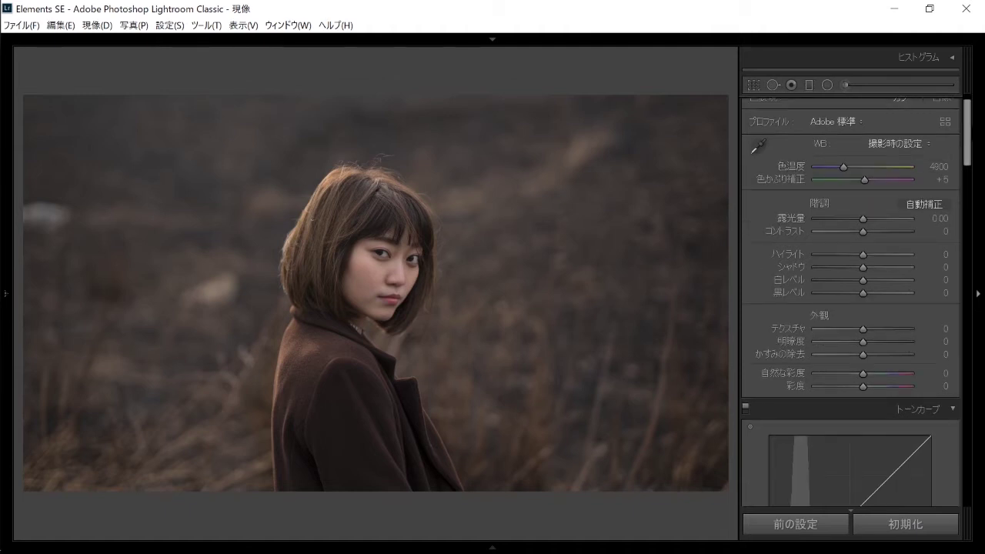
{"action": "left_click_drag", "start_coordinate": [967, 127], "coordinate": [968, 187]}
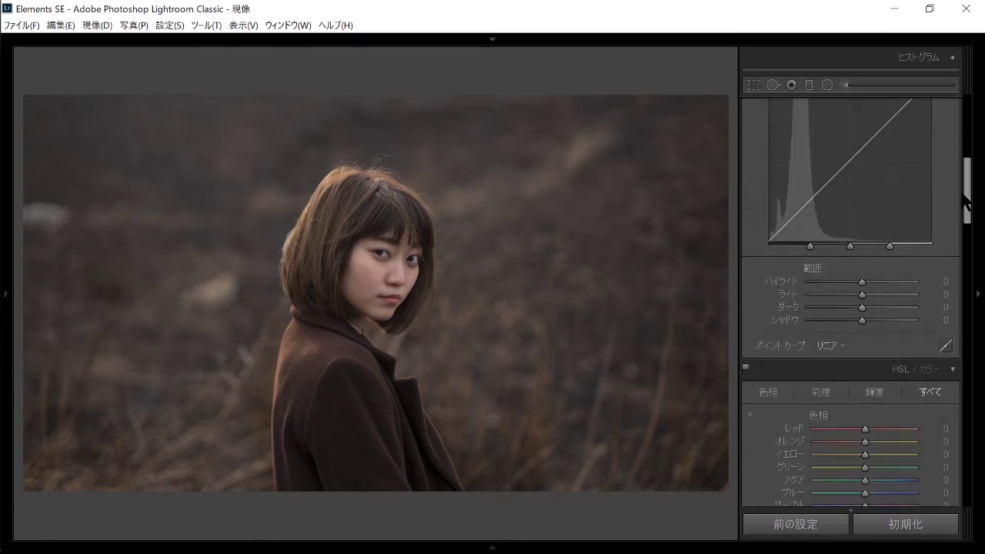
- Switch the Tone Curve to point editing and select the Red channel
{"action": "left_click", "coordinate": [948, 346]}
{"action": "left_click", "coordinate": [897, 259]}
{"action": "left_click", "coordinate": [896, 286]}
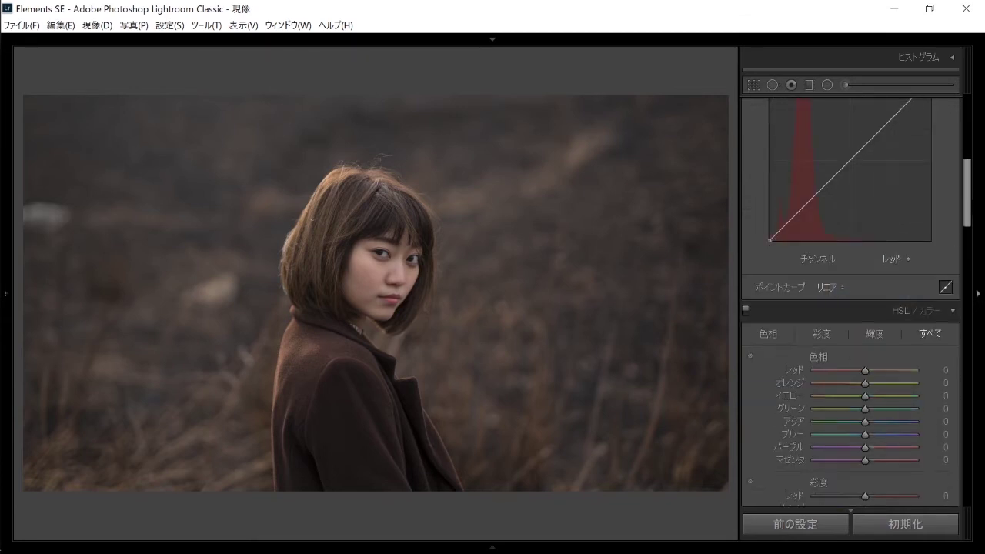
{"action": "left_click_drag", "start_coordinate": [968, 192], "coordinate": [967, 115]}
{"action": "scroll", "coordinate": [850, 301], "scroll_direction": "down", "scroll_amount": 3}
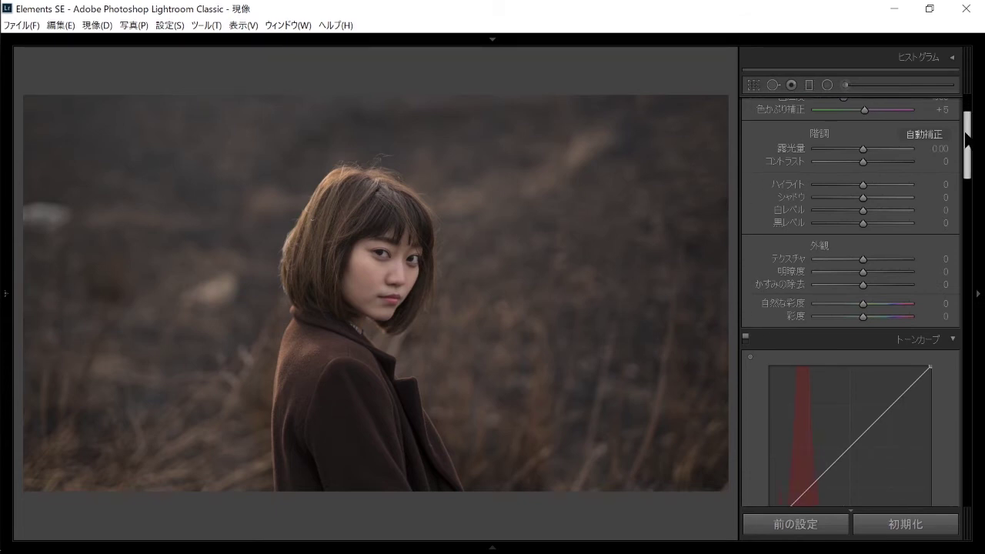
{"action": "left_click_drag", "start_coordinate": [968, 138], "coordinate": [968, 143]}
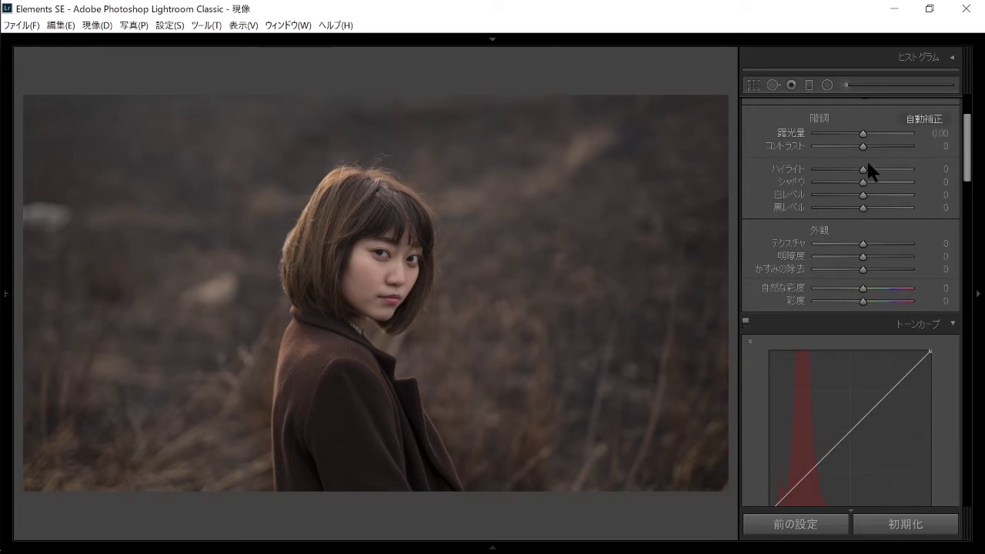
{"action": "left_click_drag", "start_coordinate": [969, 149], "coordinate": [971, 163]}
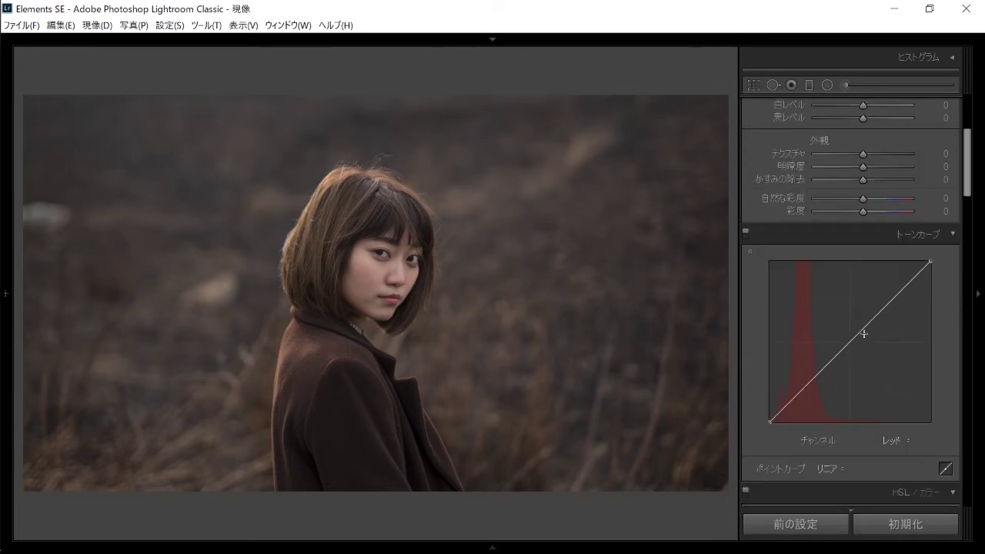
{"action": "left_click_drag", "start_coordinate": [968, 157], "coordinate": [968, 139]}
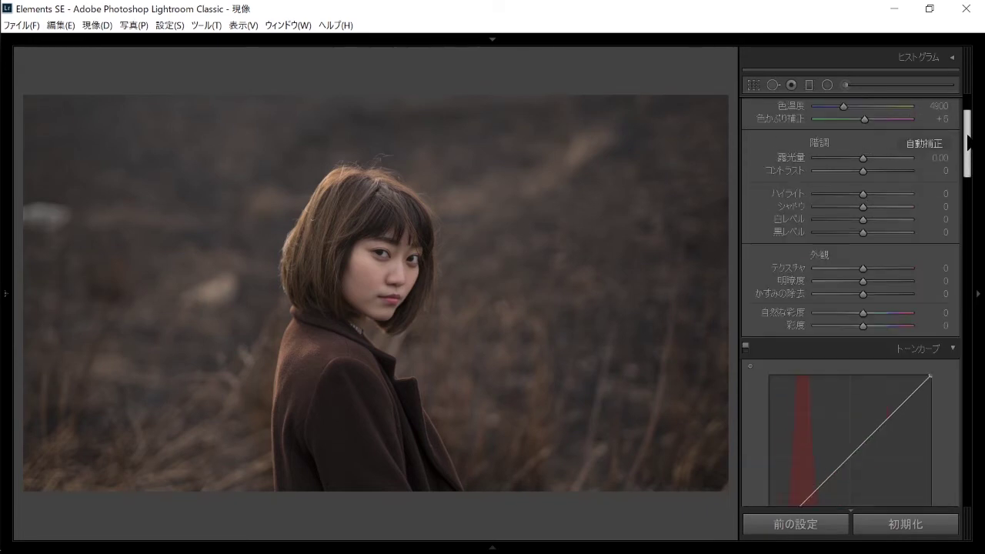
{"action": "left_click", "coordinate": [881, 171]}
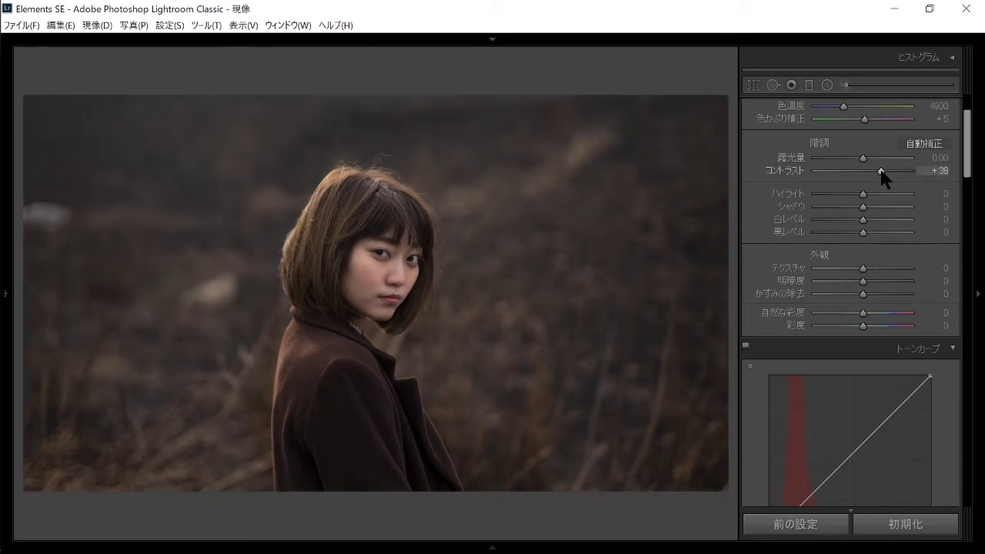
{"action": "double_click", "coordinate": [882, 171]}
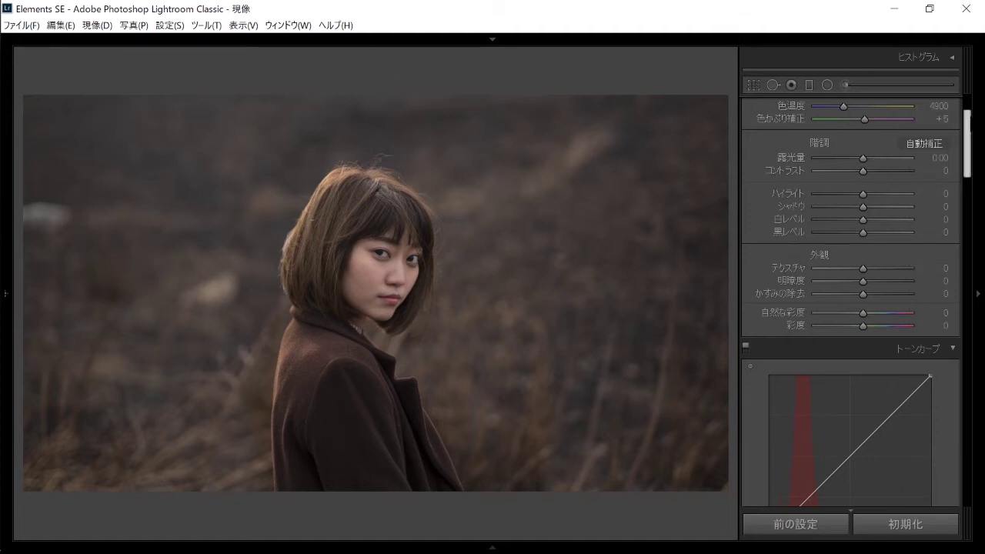
{"action": "scroll", "coordinate": [919, 134], "scroll_direction": "down", "scroll_amount": 1}
{"action": "left_click", "coordinate": [878, 151]}
{"action": "left_click_drag", "start_coordinate": [878, 152], "coordinate": [888, 152]}
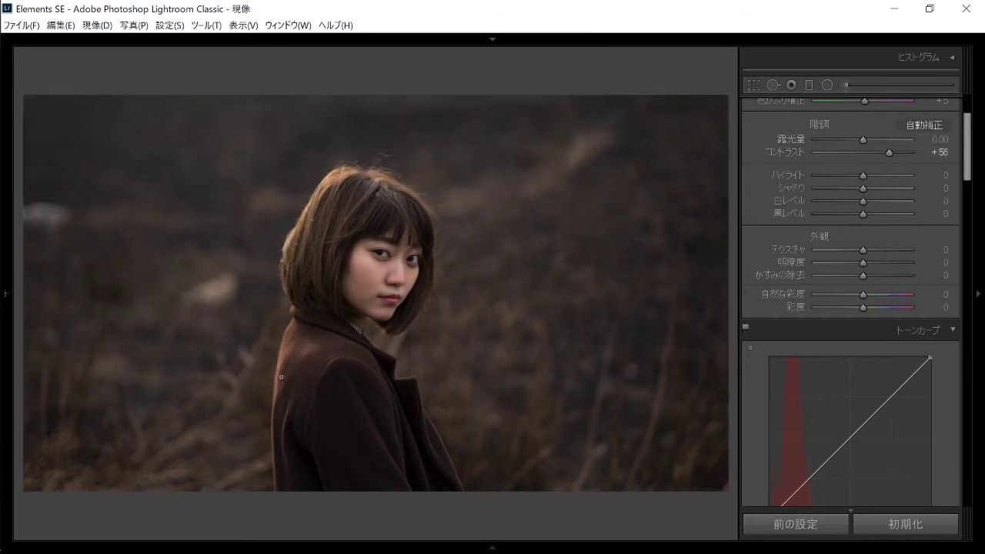
{"action": "double_click", "coordinate": [890, 152]}
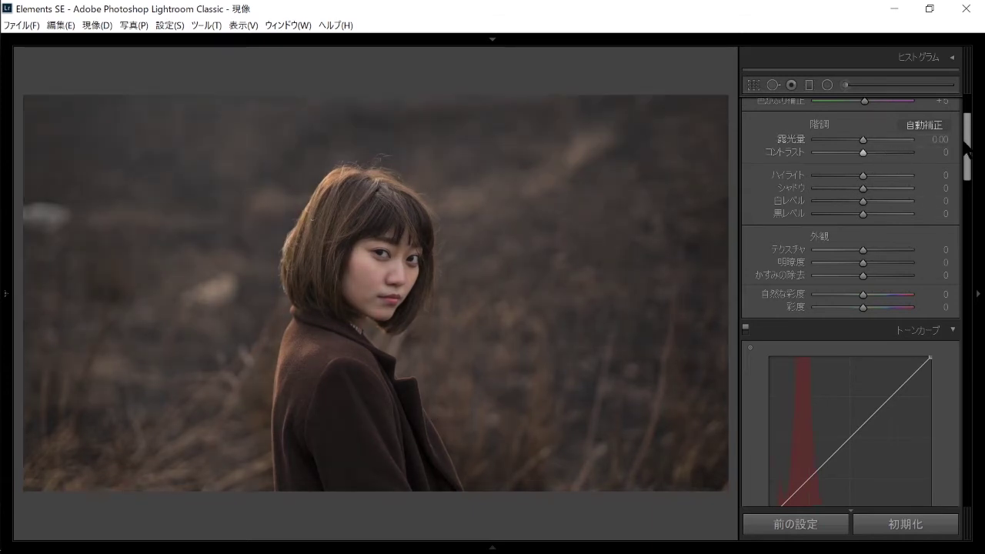
{"action": "key", "text": "shift+Tab"}
{"action": "key", "text": "shift+Tab"}
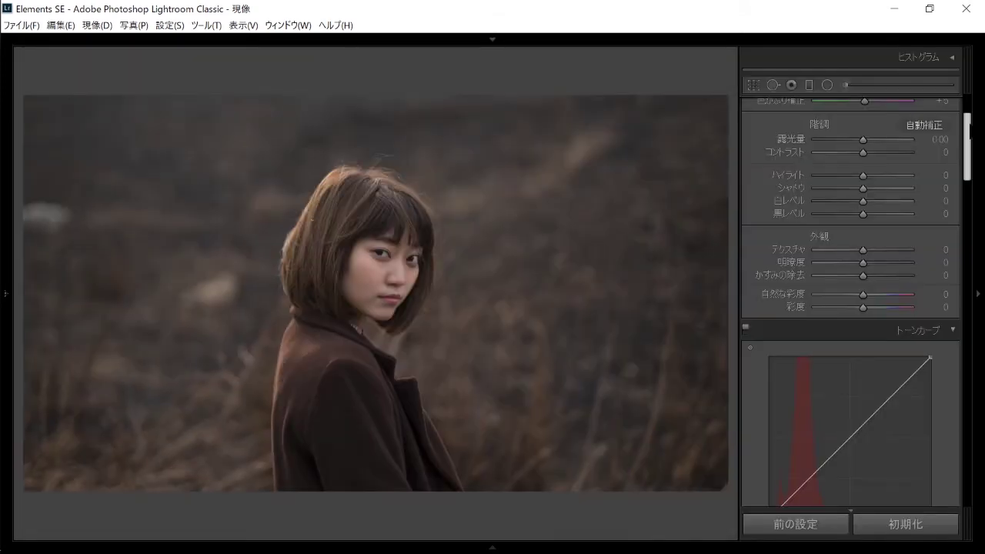
- Test a lowered red curve midpoint, then remove it to restore a straight curve
{"action": "scroll", "coordinate": [904, 305], "scroll_direction": "down", "scroll_amount": 2}
{"action": "scroll", "coordinate": [904, 305], "scroll_direction": "down", "scroll_amount": 3}
{"action": "left_click", "coordinate": [848, 329]}
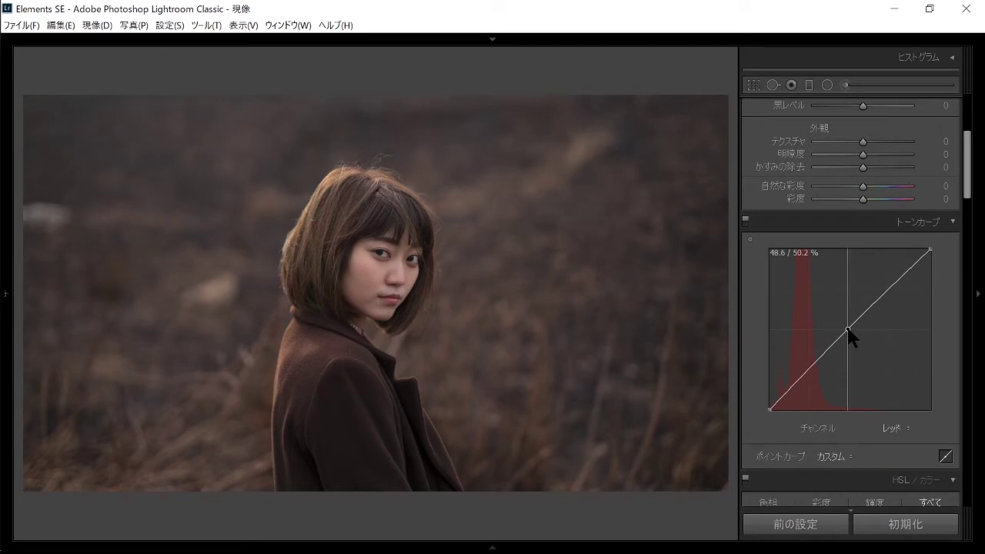
{"action": "left_click_drag", "start_coordinate": [848, 331], "coordinate": [848, 339]}
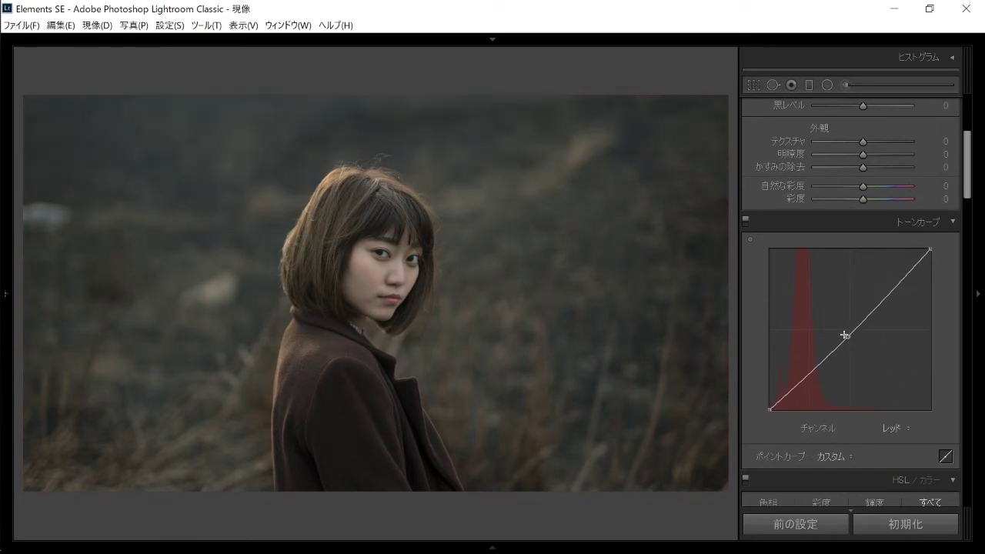
{"action": "left_click_drag", "start_coordinate": [847, 336], "coordinate": [924, 235]}
- Create Virtual Copy 1 of the portrait via the photo's context menu
{"action": "scroll", "coordinate": [885, 331], "scroll_direction": "down", "scroll_amount": 10}
{"action": "scroll", "coordinate": [880, 336], "scroll_direction": "down", "scroll_amount": 10}
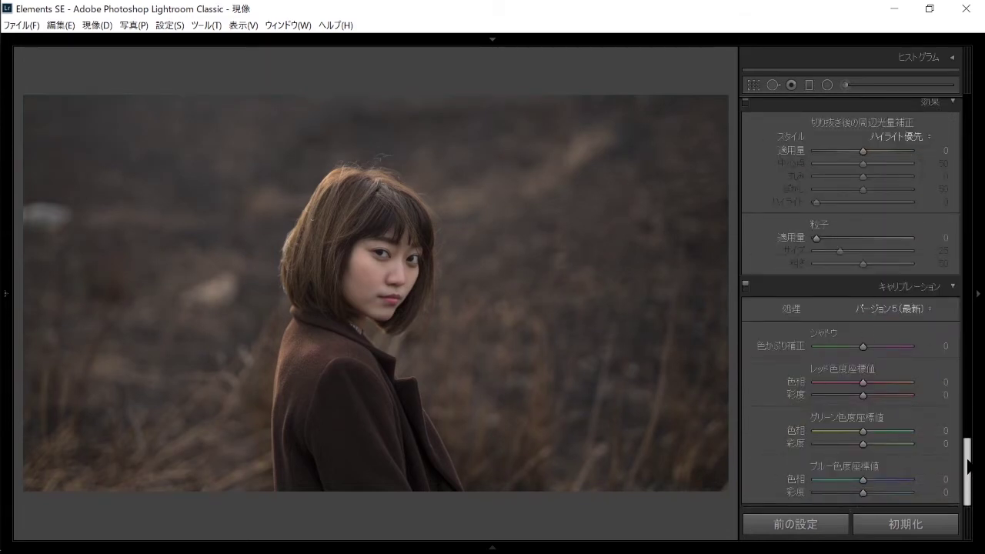
{"action": "left_click_drag", "start_coordinate": [968, 470], "coordinate": [968, 123]}
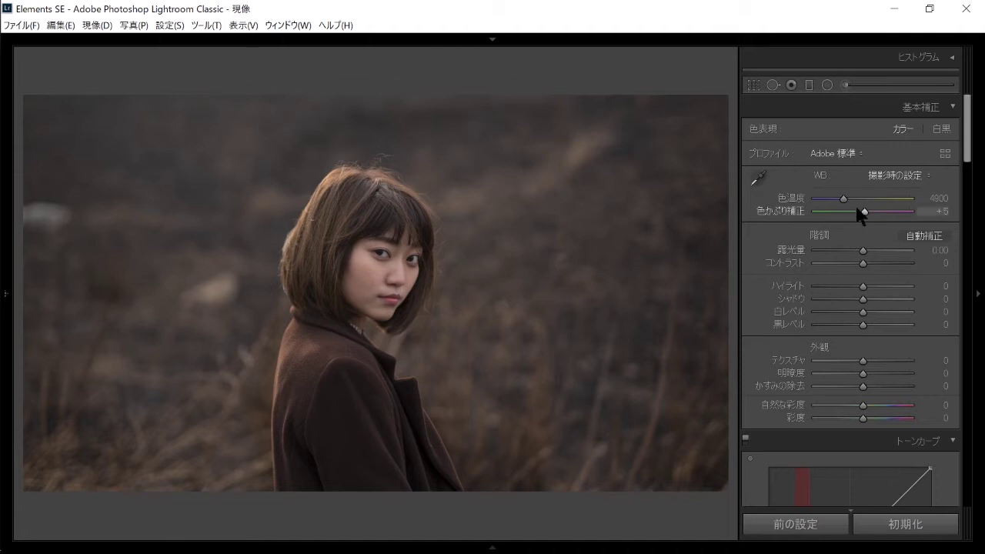
{"action": "right_click", "coordinate": [385, 265]}
{"action": "left_click", "coordinate": [475, 415]}
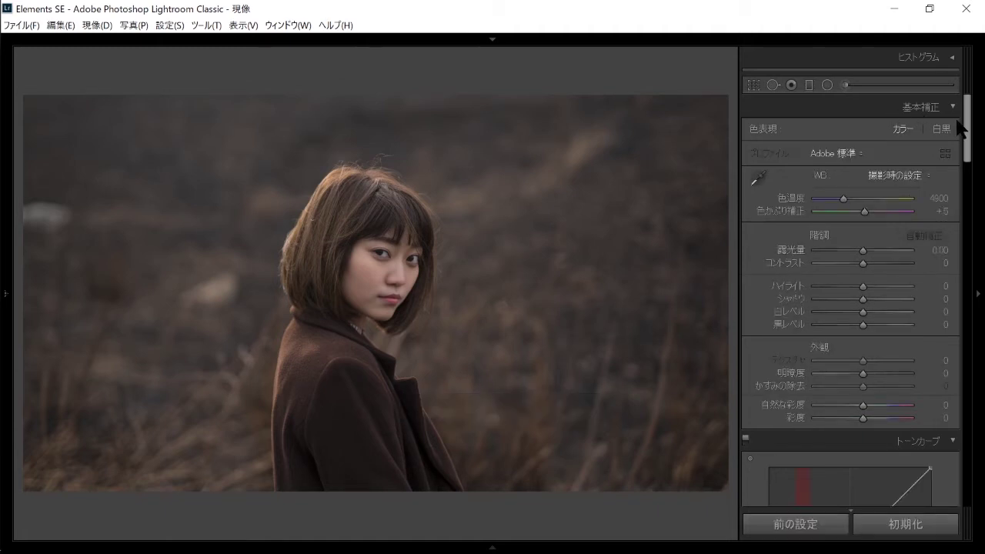
{"action": "left_click", "coordinate": [959, 58]}
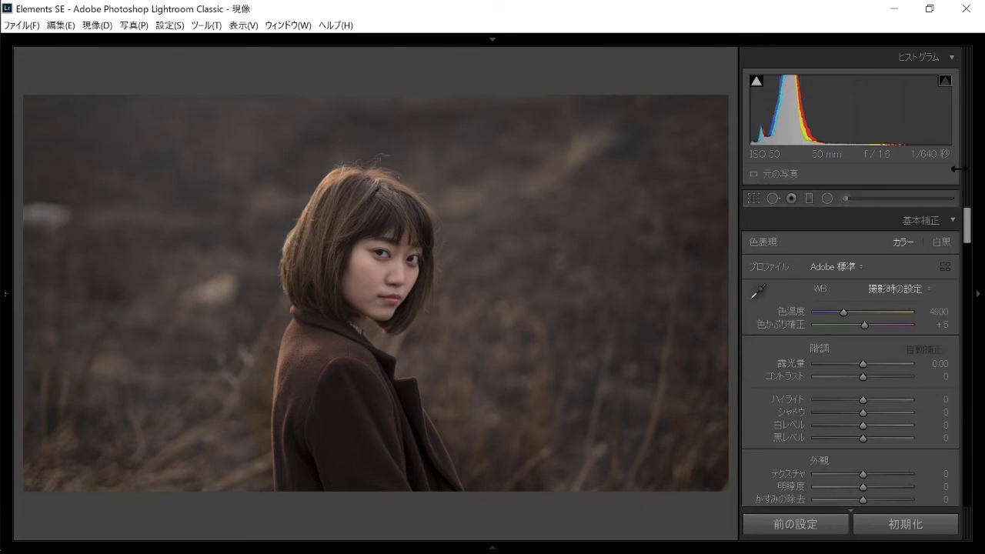
- Hide the histogram and pull the red curve's midpoint slightly down
{"action": "key", "text": "ctrl+0"}
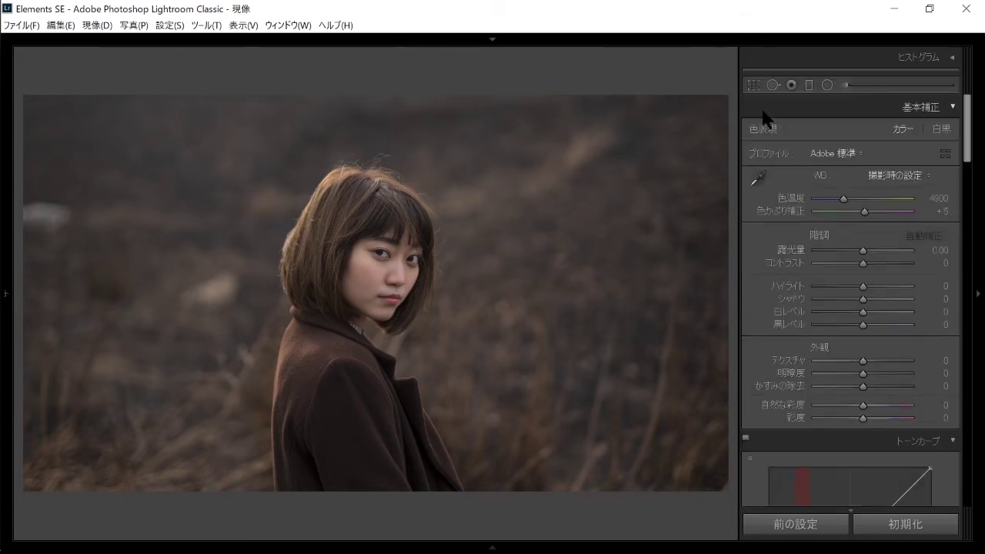
{"action": "scroll", "coordinate": [764, 115], "scroll_direction": "down", "scroll_amount": 3}
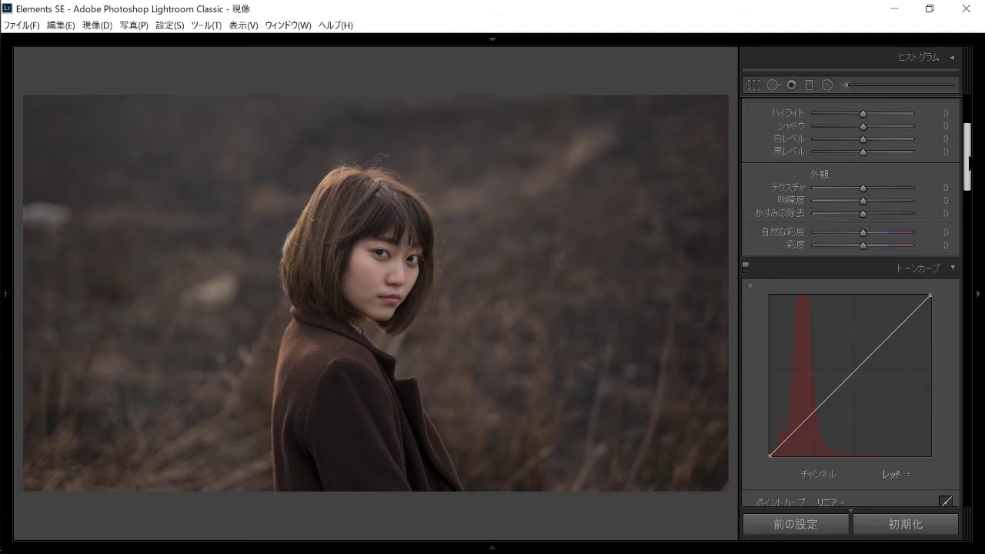
{"action": "scroll", "coordinate": [968, 163], "scroll_direction": "down", "scroll_amount": 3}
{"action": "scroll", "coordinate": [969, 163], "scroll_direction": "up", "scroll_amount": 5}
{"action": "scroll", "coordinate": [969, 163], "scroll_direction": "down", "scroll_amount": 3}
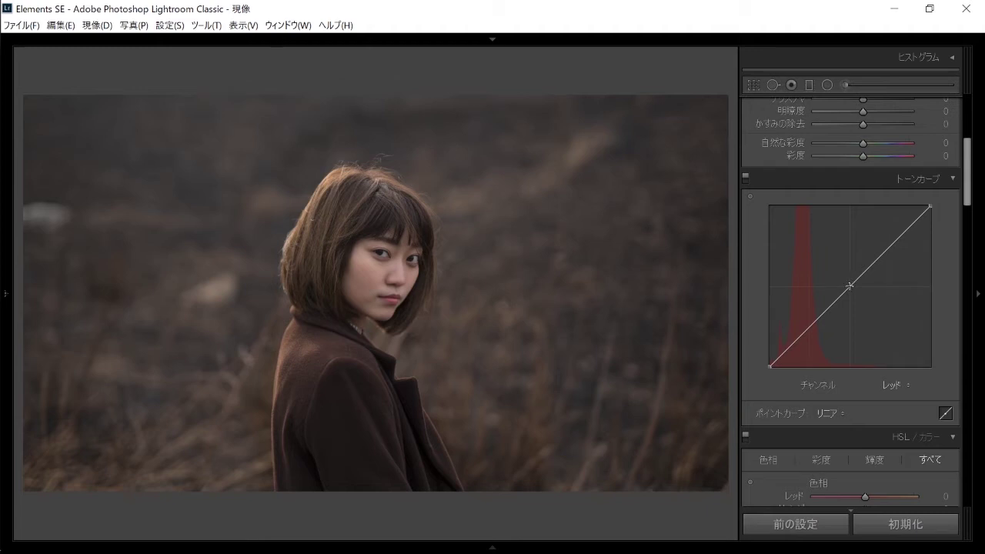
{"action": "left_click_drag", "start_coordinate": [849, 286], "coordinate": [850, 288]}
- Pull the Green channel curve's midpoint slightly down
{"action": "scroll", "coordinate": [967, 178], "scroll_direction": "down", "scroll_amount": 1}
{"action": "left_click", "coordinate": [896, 332]}
{"action": "left_click", "coordinate": [881, 373]}
{"action": "left_click_drag", "start_coordinate": [853, 233], "coordinate": [851, 234]}
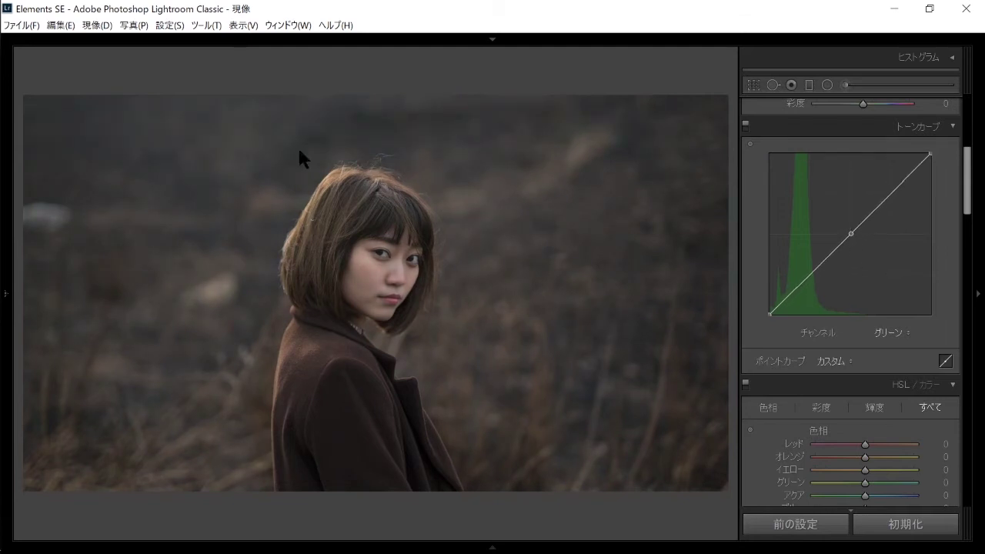
- Set the Blue curve midpoint to 49.8 / 47.8% and toggle the tone curve to compare
{"action": "left_click", "coordinate": [882, 333]}
{"action": "left_click", "coordinate": [860, 398]}
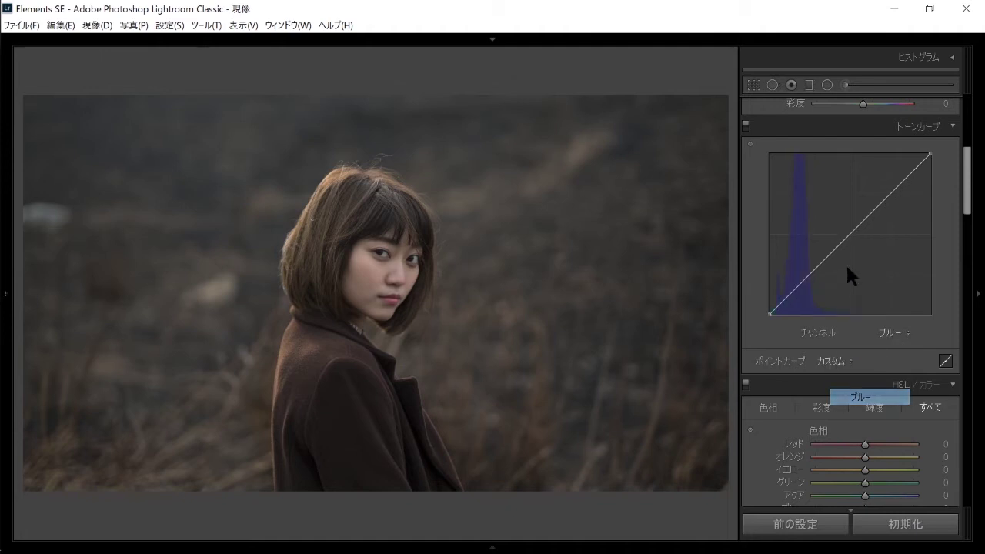
{"action": "left_click_drag", "start_coordinate": [850, 236], "coordinate": [850, 240]}
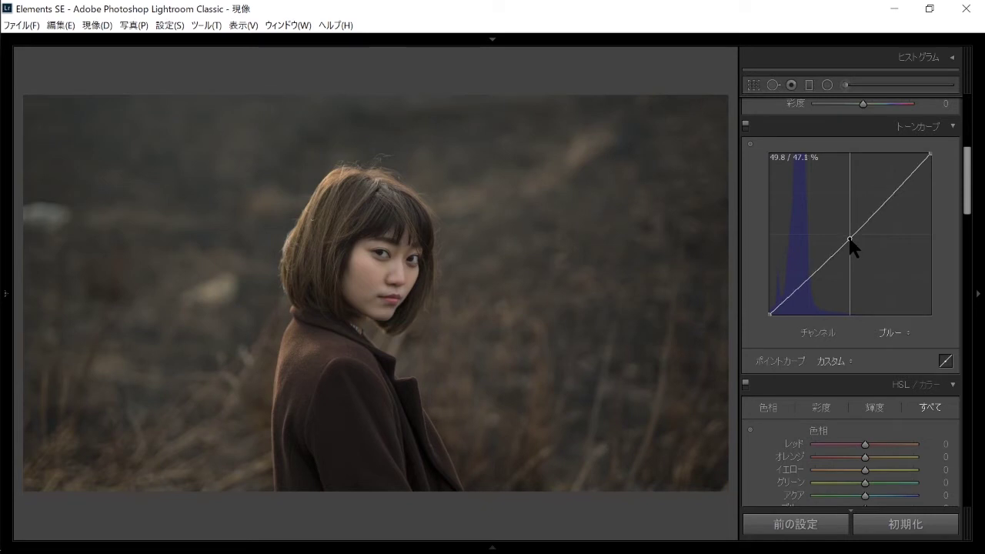
{"action": "left_click", "coordinate": [745, 125]}
{"action": "left_click", "coordinate": [879, 329]}
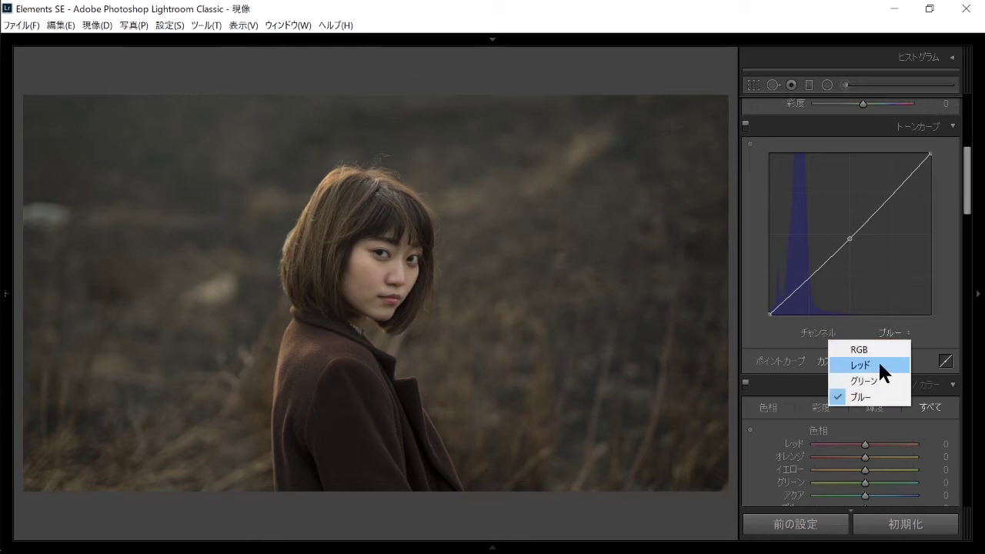
- On the RGB curve, lower the white point to 100.0 / 95.7% and return to point editing
{"action": "left_click", "coordinate": [877, 348]}
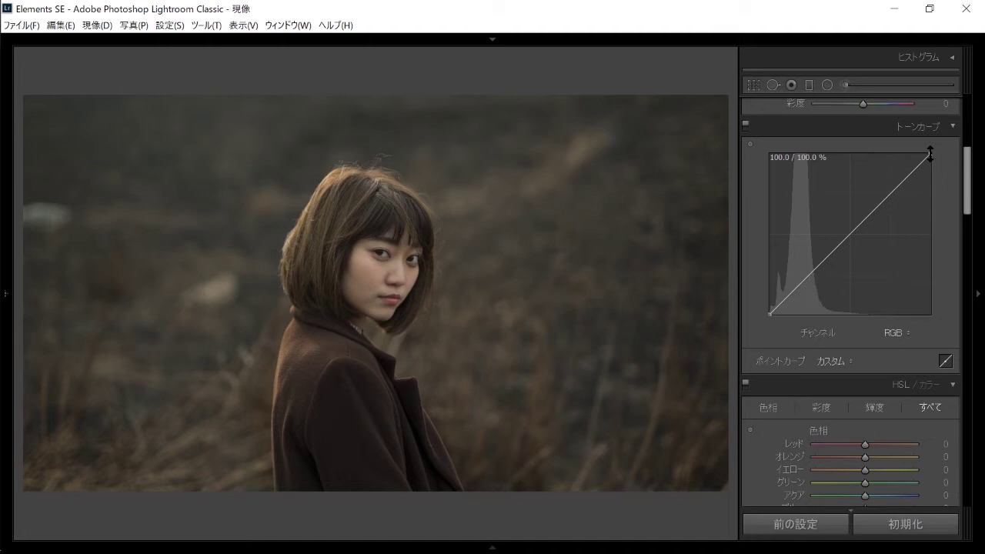
{"action": "mouse_move", "coordinate": [930, 153]}
{"action": "left_mouse_down"}
{"action": "mouse_move", "coordinate": [931, 174]}
{"action": "mouse_move", "coordinate": [940, 158]}
{"action": "left_mouse_up"}
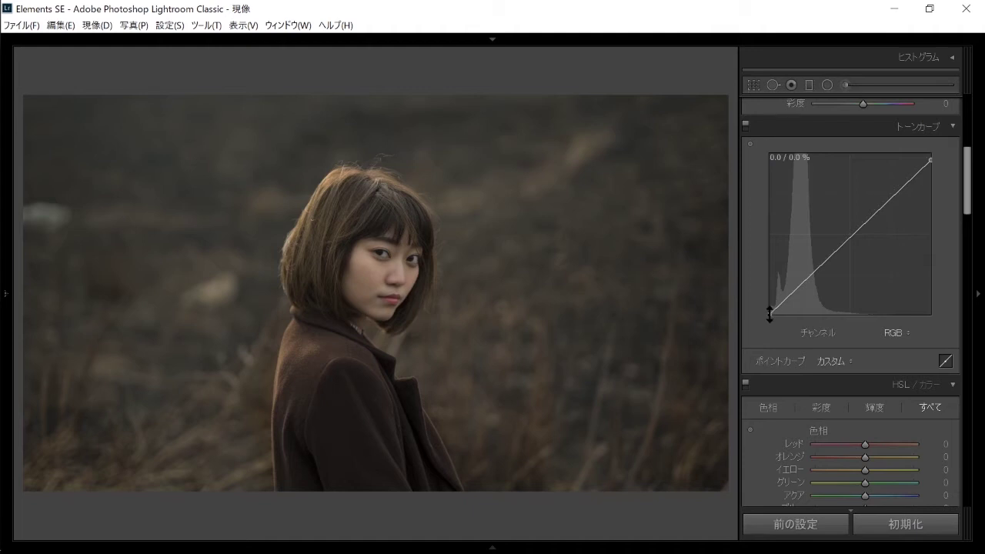
{"action": "left_click", "coordinate": [894, 332]}
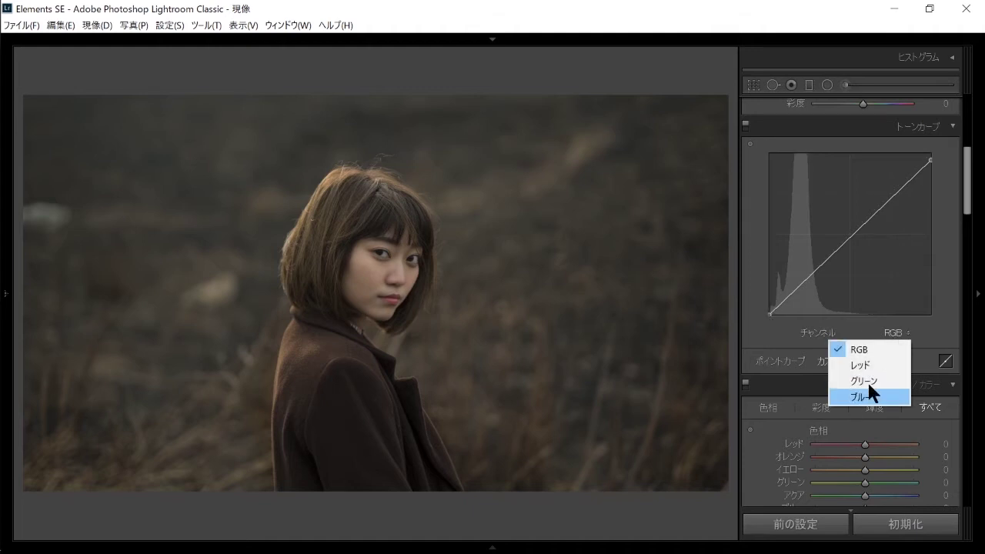
{"action": "left_click", "coordinate": [946, 361]}
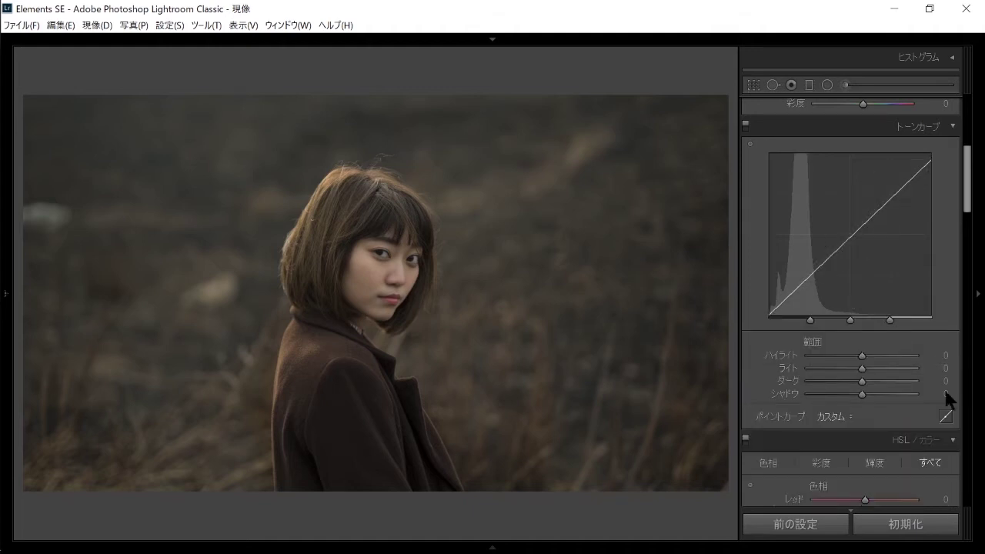
{"action": "left_click", "coordinate": [945, 416]}
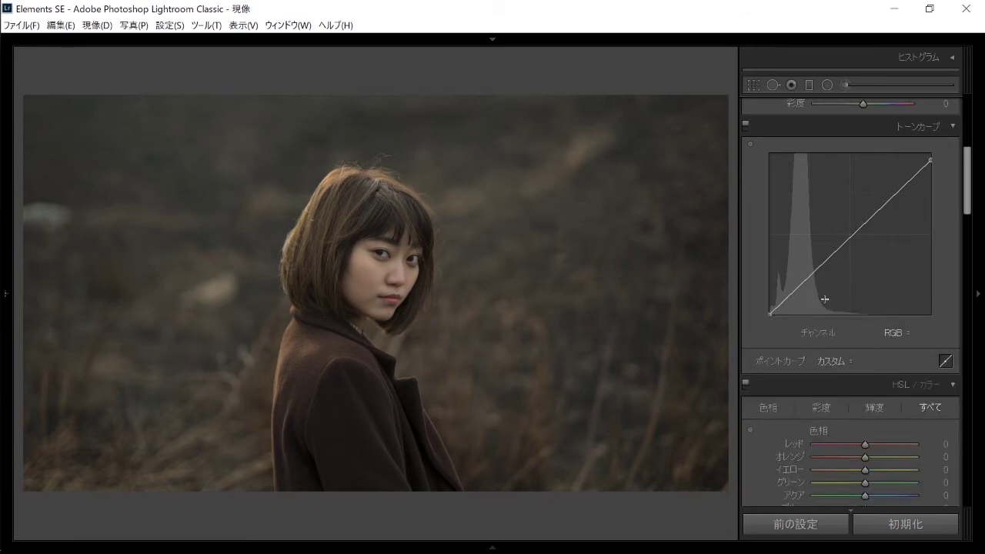
- Add upper, midtone and shadow points to the RGB curve, pulling shadows and midtones down
{"action": "left_click", "coordinate": [893, 199]}
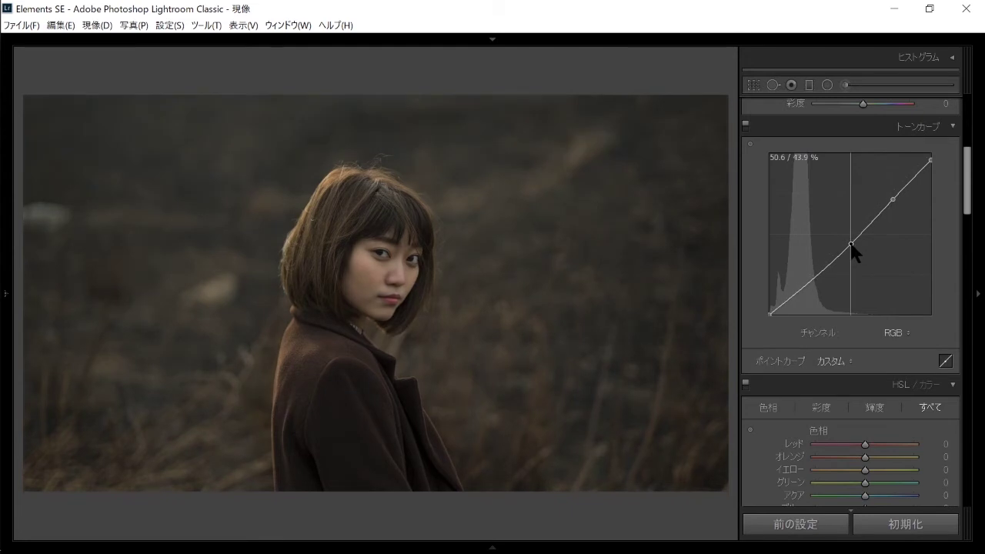
{"action": "left_click_drag", "start_coordinate": [850, 239], "coordinate": [851, 243]}
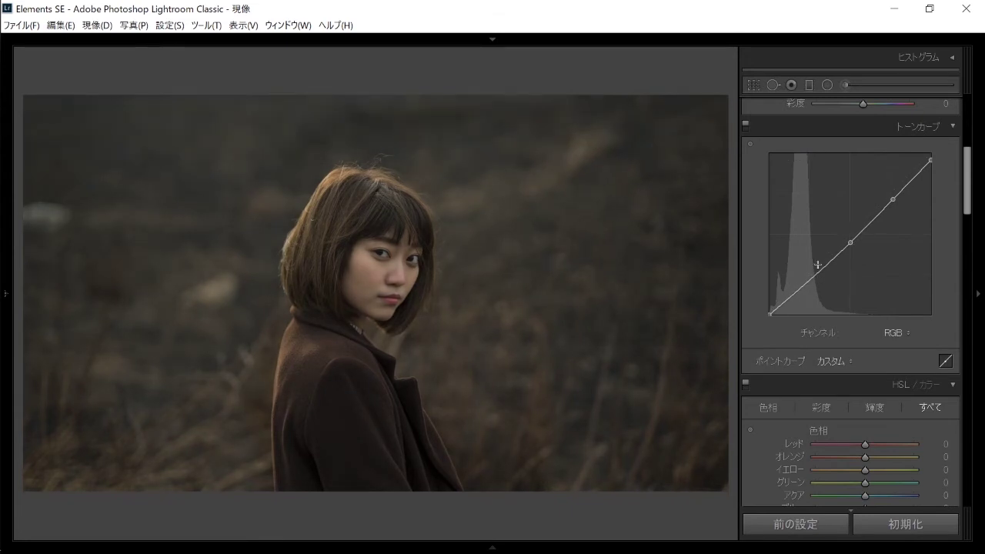
{"action": "left_click_drag", "start_coordinate": [812, 279], "coordinate": [813, 285]}
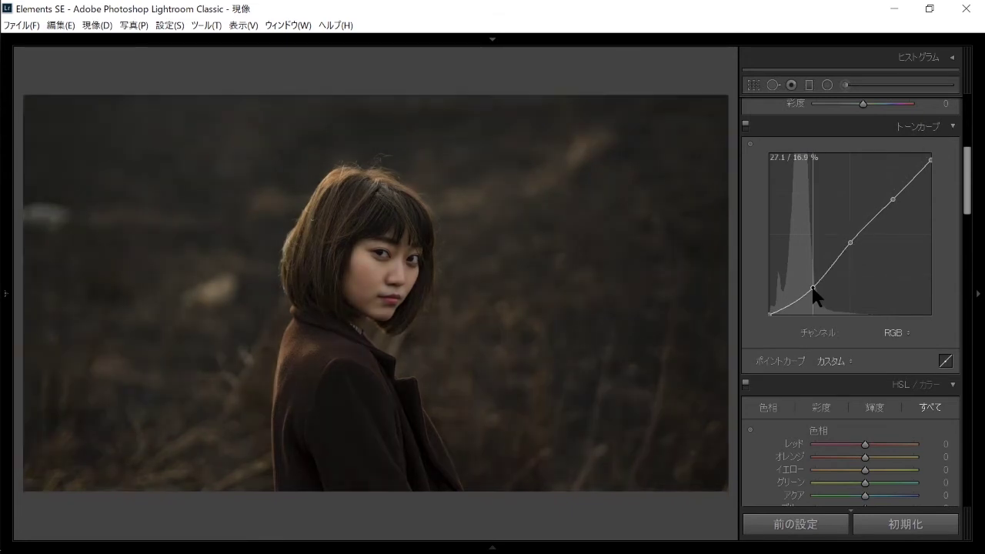
{"action": "left_click", "coordinate": [862, 231]}
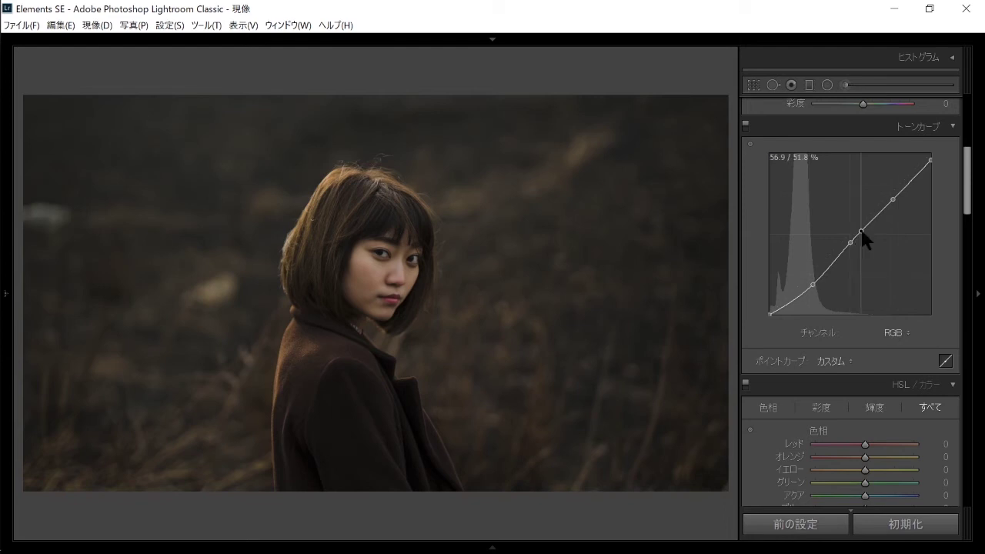
{"action": "left_click_drag", "start_coordinate": [894, 200], "coordinate": [894, 196]}
- Set the curve's parametric Shadows region to -15
{"action": "scroll", "coordinate": [967, 154], "scroll_direction": "down", "scroll_amount": 3}
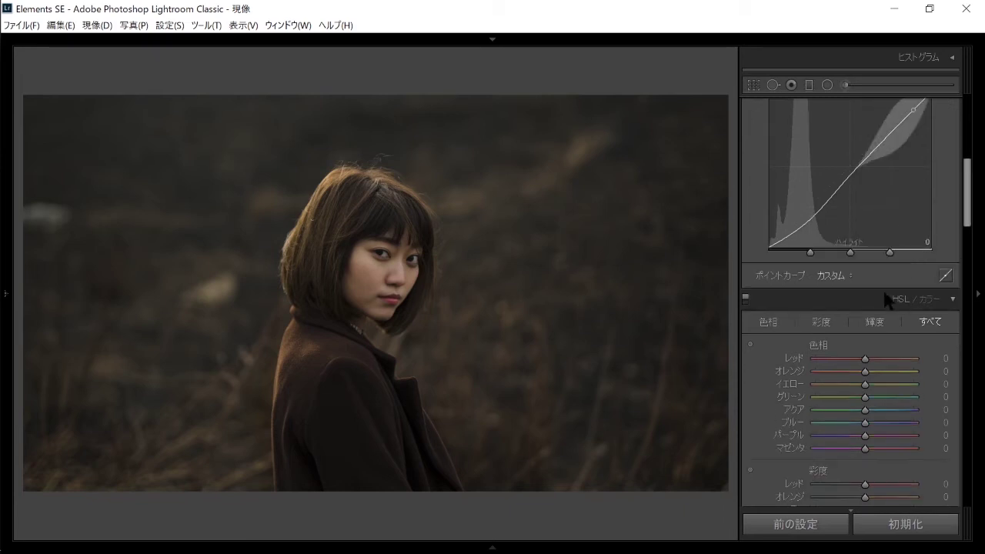
{"action": "left_click", "coordinate": [946, 275]}
{"action": "left_click_drag", "start_coordinate": [862, 327], "coordinate": [855, 326]}
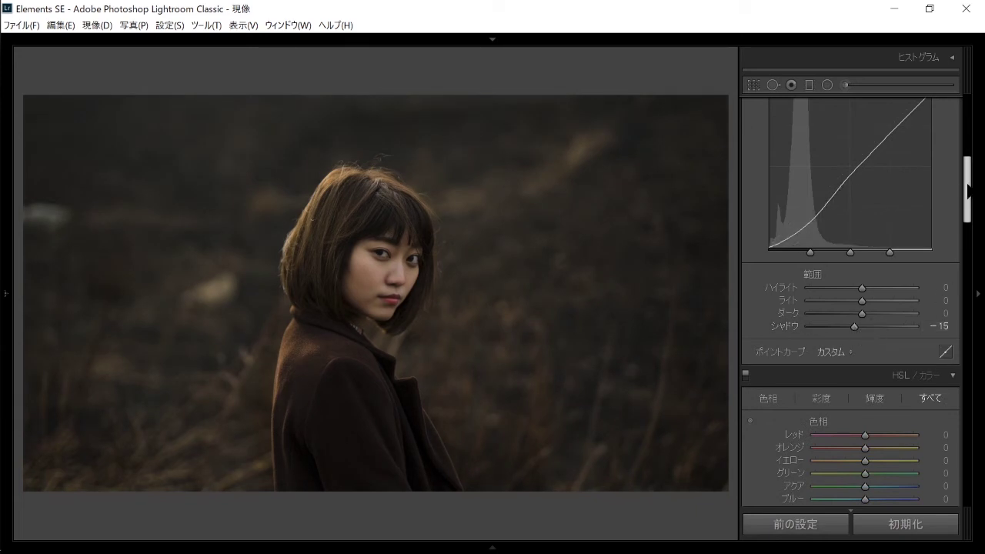
{"action": "scroll", "coordinate": [961, 193], "scroll_direction": "up", "scroll_amount": 5}
- Set Highlights to -45, Whites to -25, and Blacks and Shadows to +45
{"action": "mouse_move", "coordinate": [862, 252]}
{"action": "left_mouse_down"}
{"action": "mouse_move", "coordinate": [850, 285]}
{"action": "mouse_move", "coordinate": [877, 299]}
{"action": "left_mouse_up"}
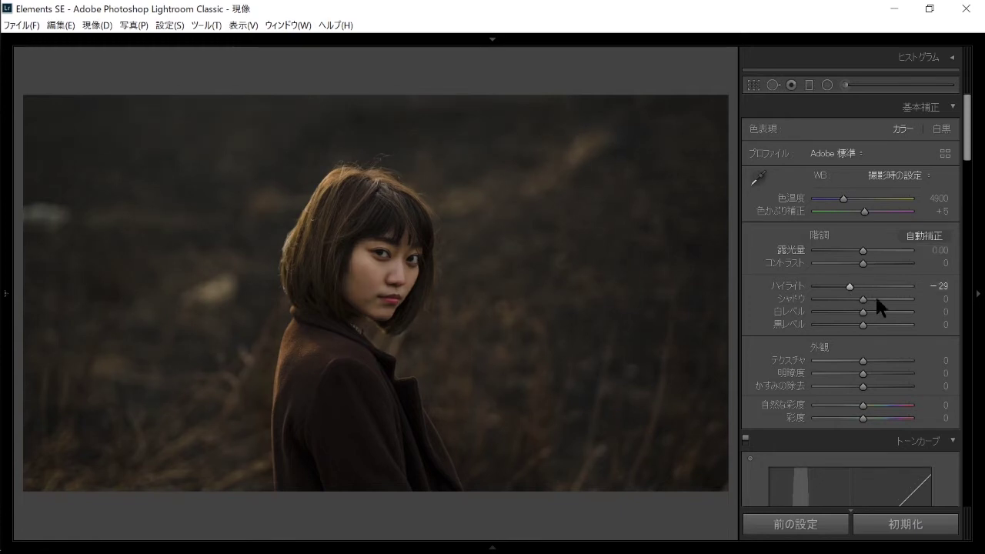
{"action": "left_click", "coordinate": [851, 313]}
{"action": "left_click", "coordinate": [839, 286]}
{"action": "left_click_drag", "start_coordinate": [838, 285], "coordinate": [840, 286]}
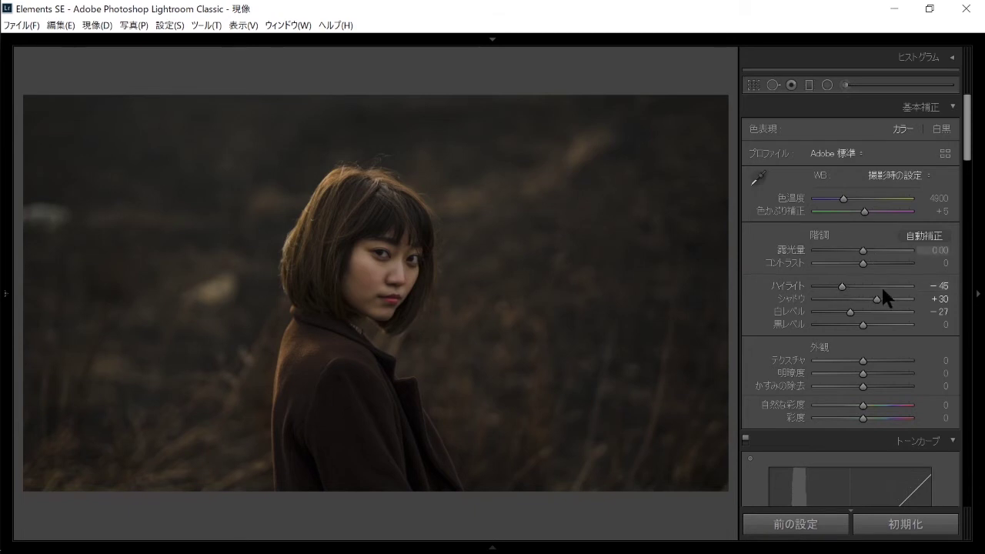
{"action": "scroll", "coordinate": [967, 123], "scroll_direction": "down", "scroll_amount": 1}
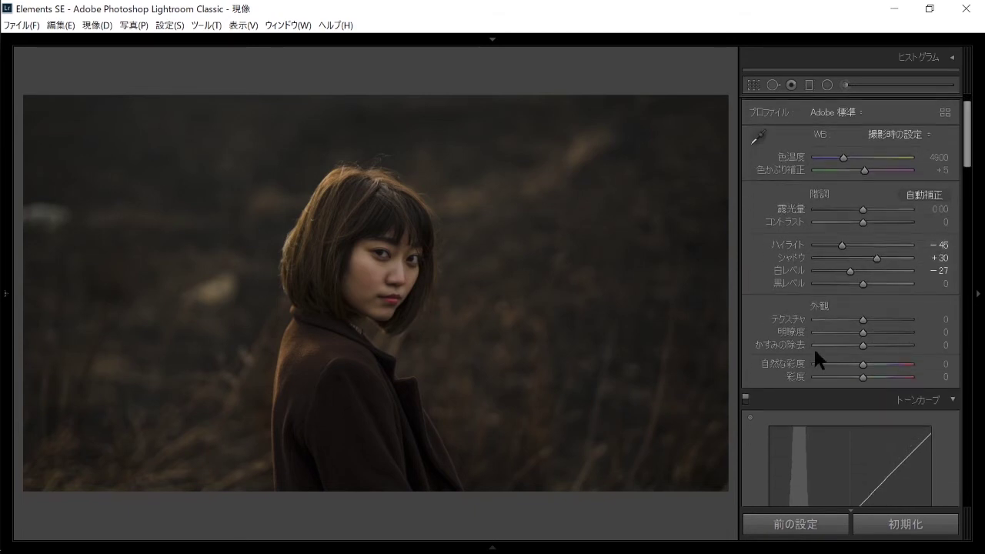
{"action": "left_click_drag", "start_coordinate": [871, 283], "coordinate": [879, 284]}
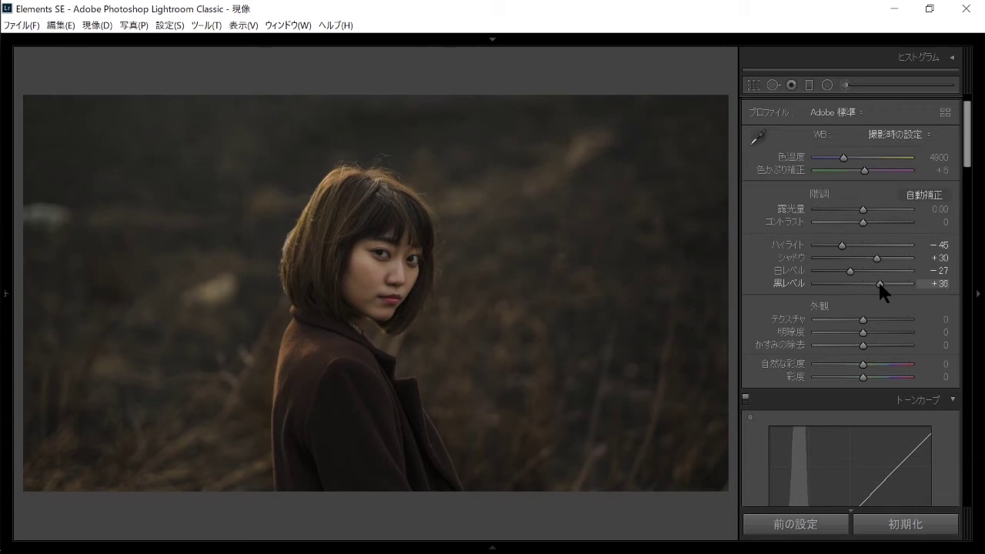
{"action": "mouse_move", "coordinate": [885, 257]}
{"action": "left_mouse_down"}
{"action": "mouse_move", "coordinate": [905, 259]}
{"action": "mouse_move", "coordinate": [887, 253]}
{"action": "left_mouse_up"}
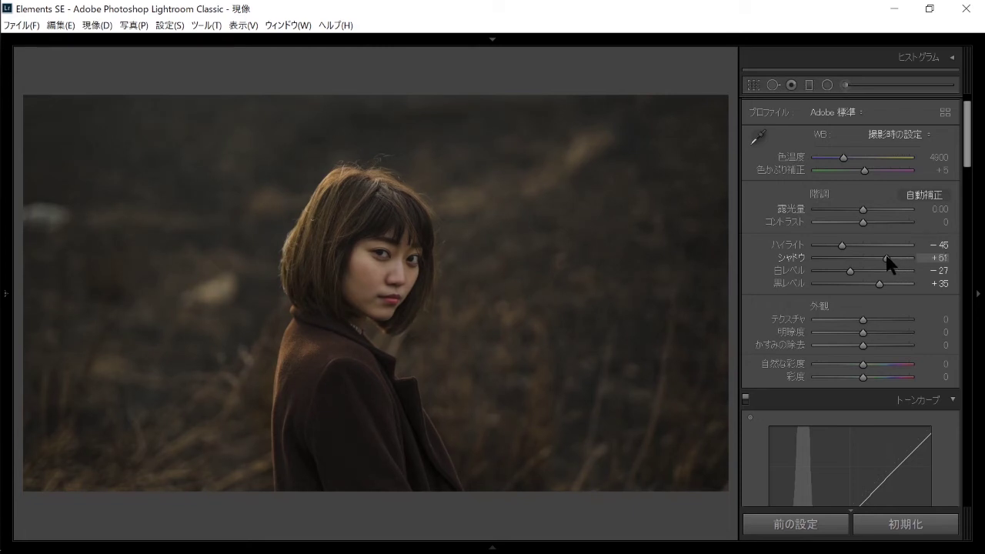
{"action": "mouse_move", "coordinate": [887, 256]}
{"action": "left_mouse_down"}
{"action": "mouse_move", "coordinate": [890, 284]}
{"action": "mouse_move", "coordinate": [881, 280]}
{"action": "left_mouse_up"}
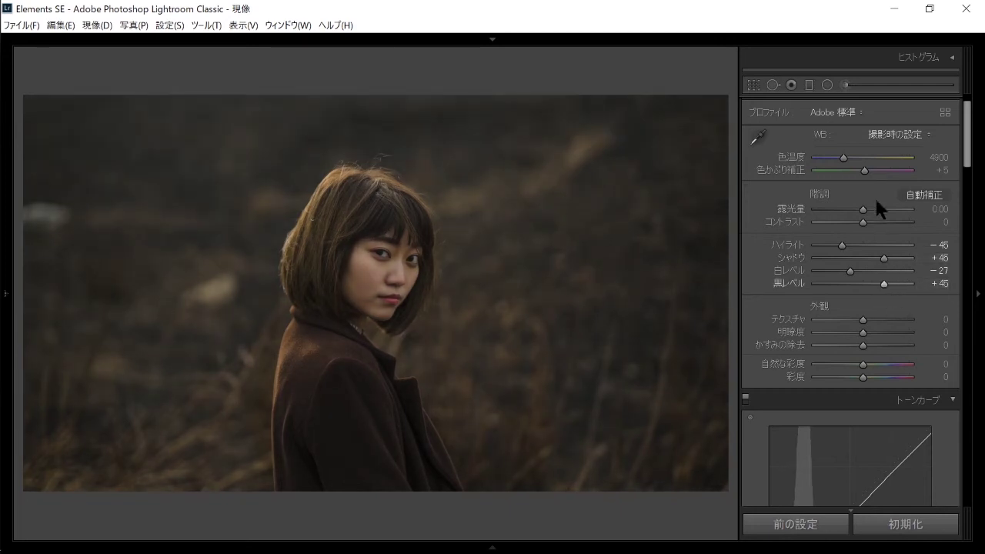
- Set Exposure +0.93 and Saturation -5, fine-tune highlights and whites, and preview full-size
{"action": "left_click_drag", "start_coordinate": [869, 207], "coordinate": [872, 208]}
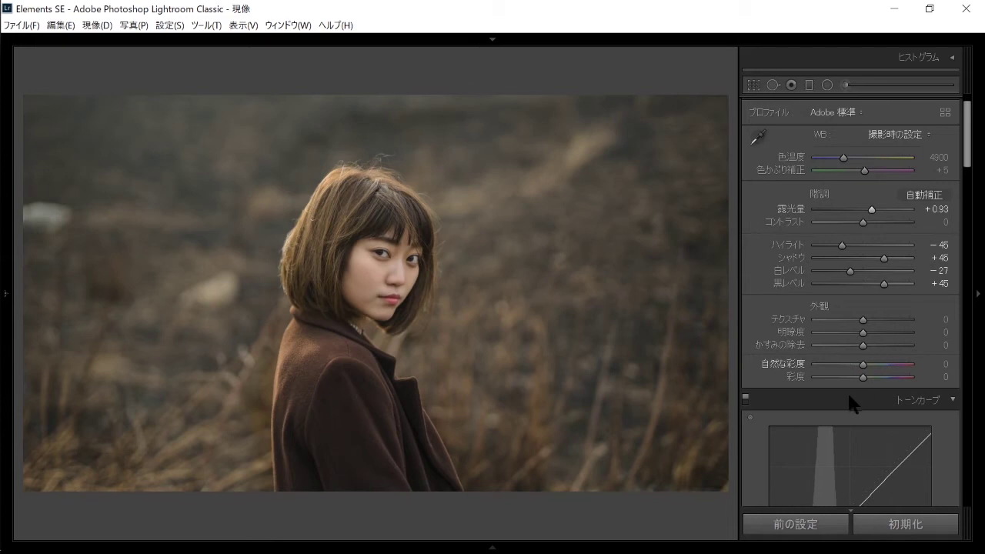
{"action": "left_click_drag", "start_coordinate": [863, 377], "coordinate": [860, 377]}
{"action": "mouse_move", "coordinate": [842, 244]}
{"action": "left_mouse_down"}
{"action": "mouse_move", "coordinate": [851, 246]}
{"action": "mouse_move", "coordinate": [843, 247]}
{"action": "left_mouse_up"}
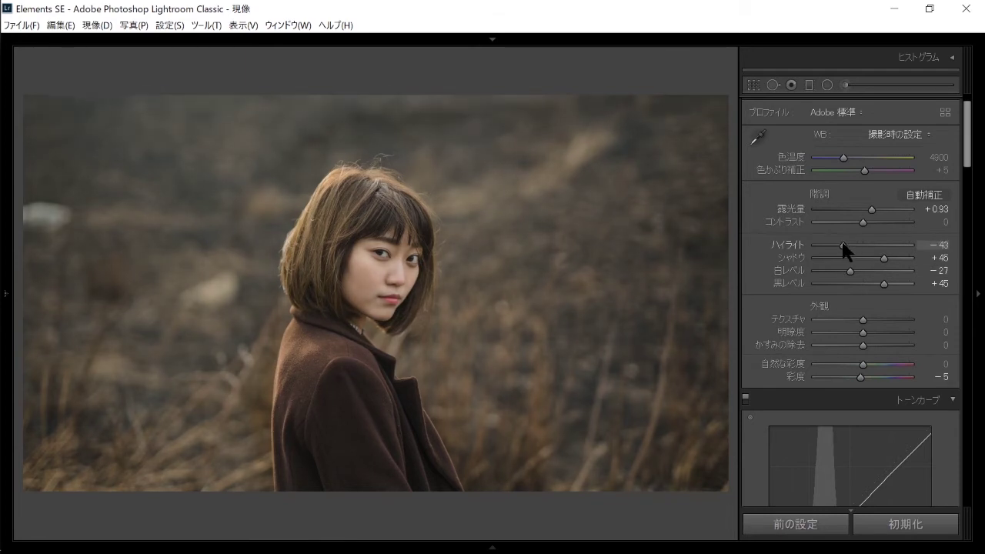
{"action": "left_click_drag", "start_coordinate": [821, 269], "coordinate": [850, 267]}
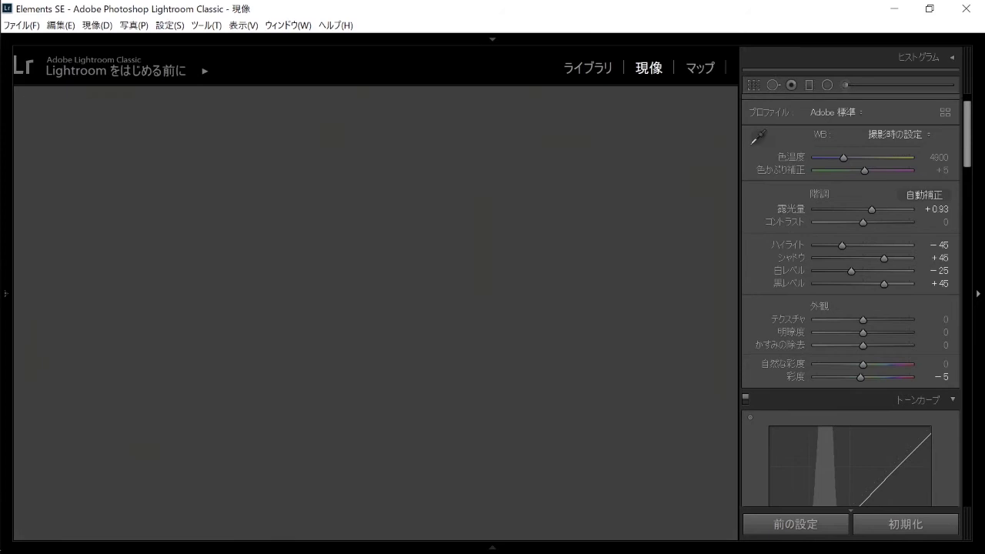
{"action": "key", "text": "Tab"}
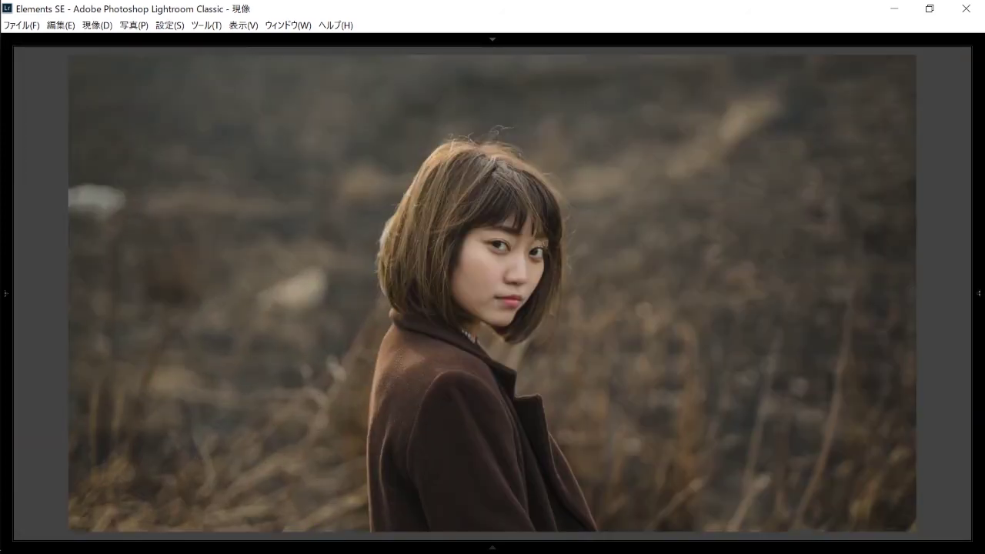
{"action": "key", "text": "Tab"}
- Shift the HSL Red hue to +5 and settle the Yellow hue near -10
{"action": "scroll", "coordinate": [967, 207], "scroll_direction": "down", "scroll_amount": 5}
{"action": "scroll", "coordinate": [897, 257], "scroll_direction": "down", "scroll_amount": 3}
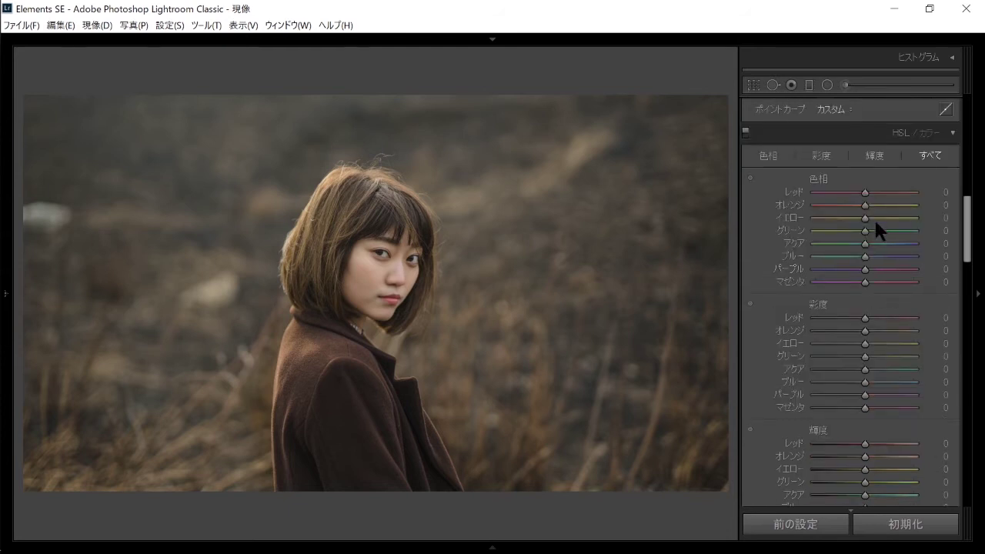
{"action": "left_click_drag", "start_coordinate": [866, 195], "coordinate": [859, 208]}
{"action": "left_click", "coordinate": [823, 218]}
{"action": "left_click_drag", "start_coordinate": [855, 218], "coordinate": [860, 219]}
- Test then reset the Green, Aqua, Blue and Purple hues, and push Red saturation to +100
{"action": "mouse_move", "coordinate": [832, 230]}
{"action": "left_mouse_down"}
{"action": "mouse_move", "coordinate": [816, 231]}
{"action": "mouse_move", "coordinate": [816, 245]}
{"action": "left_mouse_up"}
{"action": "double_click", "coordinate": [835, 231]}
{"action": "double_click", "coordinate": [834, 242]}
{"action": "left_click_drag", "start_coordinate": [865, 257], "coordinate": [802, 254]}
{"action": "double_click", "coordinate": [818, 256]}
{"action": "mouse_move", "coordinate": [867, 270]}
{"action": "left_mouse_down"}
{"action": "mouse_move", "coordinate": [915, 270]}
{"action": "mouse_move", "coordinate": [818, 269]}
{"action": "left_mouse_up"}
{"action": "double_click", "coordinate": [821, 268]}
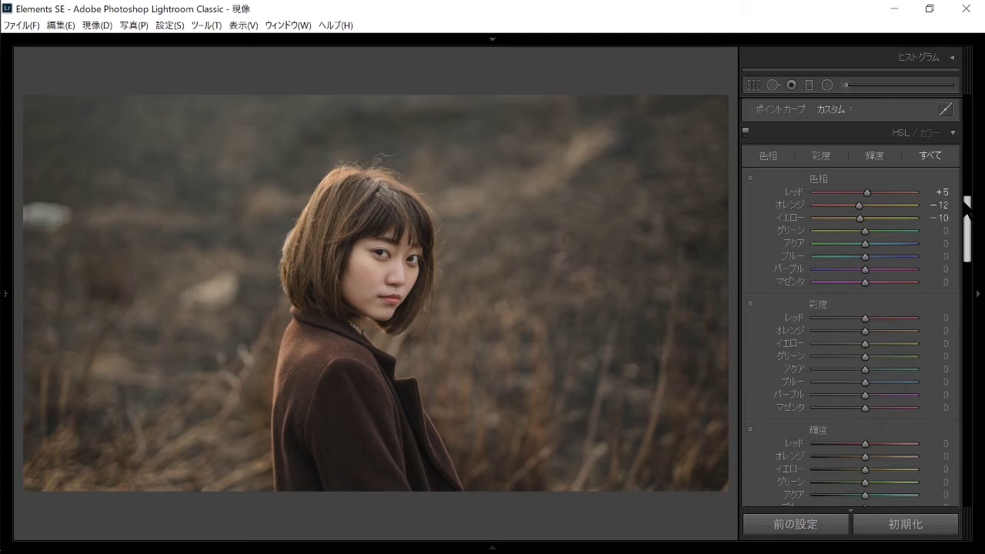
{"action": "left_click_drag", "start_coordinate": [965, 203], "coordinate": [965, 225]}
{"action": "mouse_move", "coordinate": [833, 183]}
{"action": "left_mouse_down"}
{"action": "mouse_move", "coordinate": [816, 182]}
{"action": "mouse_move", "coordinate": [942, 179]}
{"action": "left_mouse_up"}
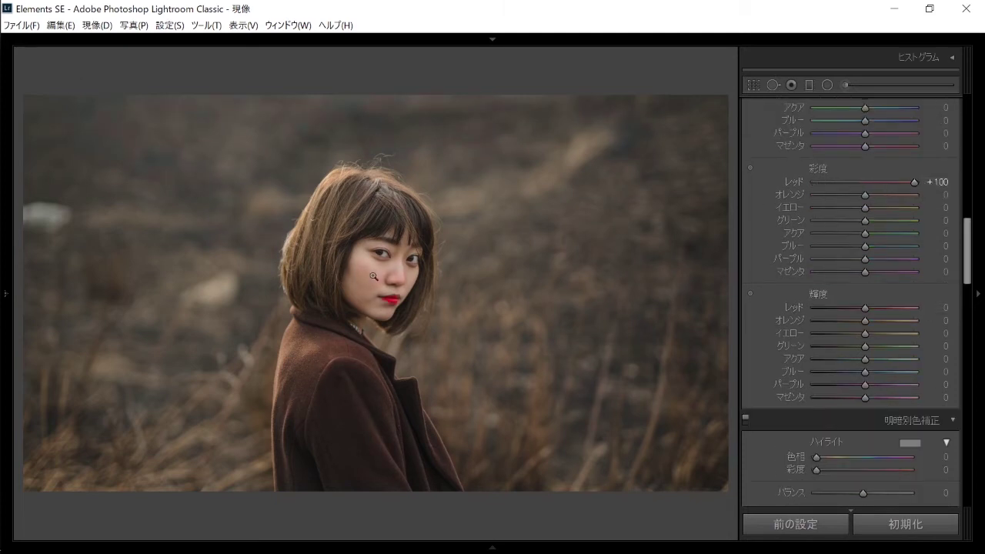
- Reset Red saturation to 0 and lower Orange saturation to -12 and Yellow to -25
{"action": "left_click_drag", "start_coordinate": [913, 182], "coordinate": [836, 184]}
{"action": "left_click", "coordinate": [837, 194]}
{"action": "double_click", "coordinate": [836, 184]}
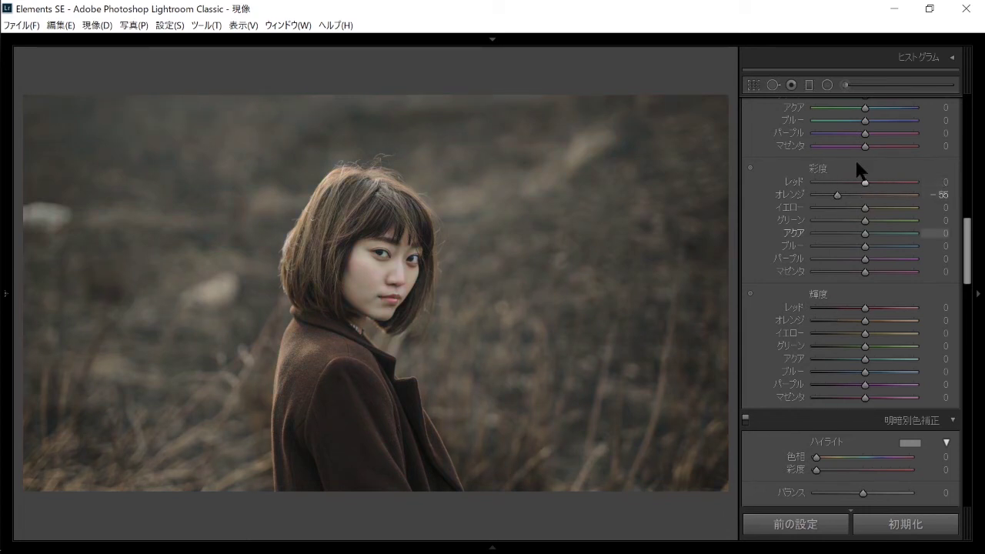
{"action": "double_click", "coordinate": [837, 193]}
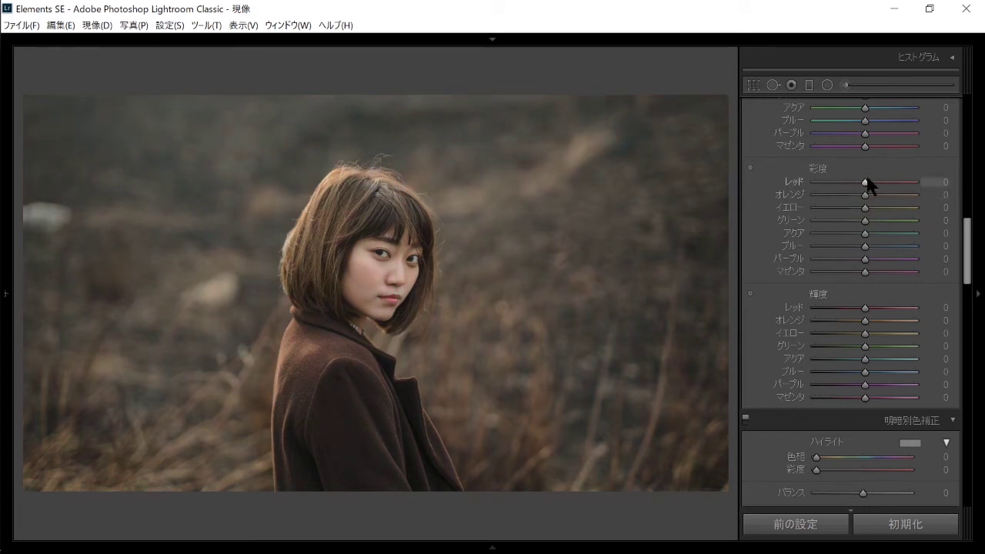
{"action": "mouse_move", "coordinate": [866, 194]}
{"action": "left_mouse_down"}
{"action": "mouse_move", "coordinate": [832, 206]}
{"action": "mouse_move", "coordinate": [928, 205]}
{"action": "mouse_move", "coordinate": [823, 206]}
{"action": "left_mouse_up"}
{"action": "left_click_drag", "start_coordinate": [846, 206], "coordinate": [853, 206]}
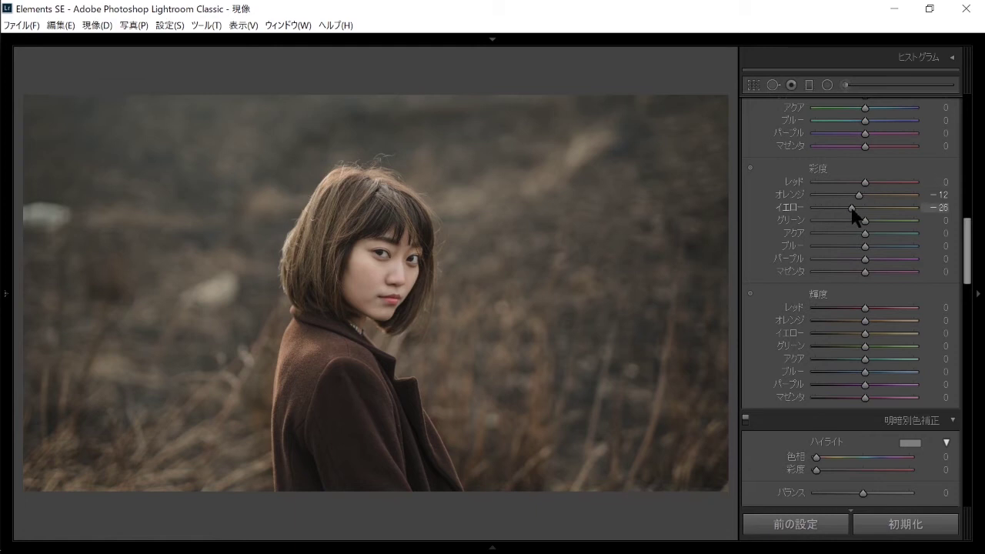
{"action": "left_click_drag", "start_coordinate": [967, 229], "coordinate": [968, 234]}
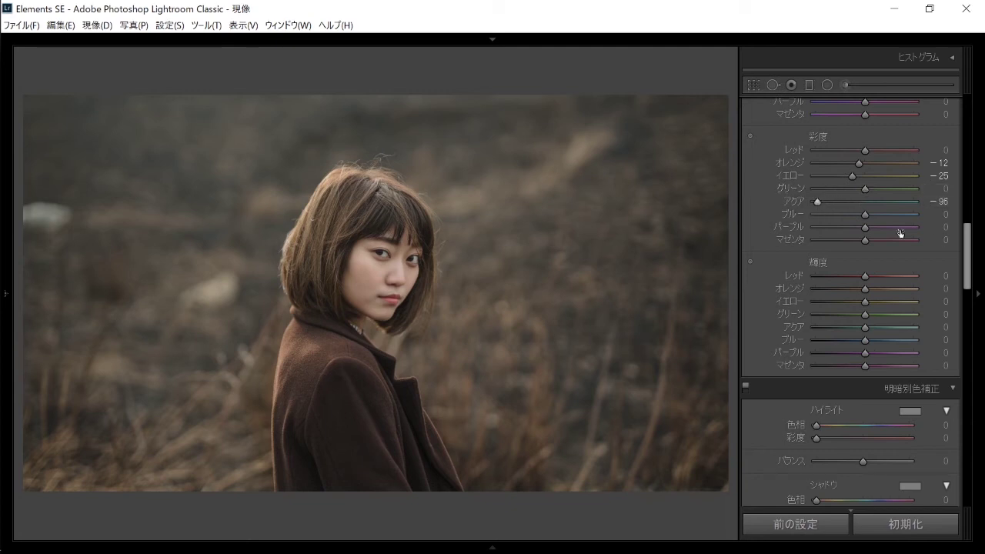
{"action": "scroll", "coordinate": [843, 200], "scroll_direction": "down", "scroll_amount": 1}
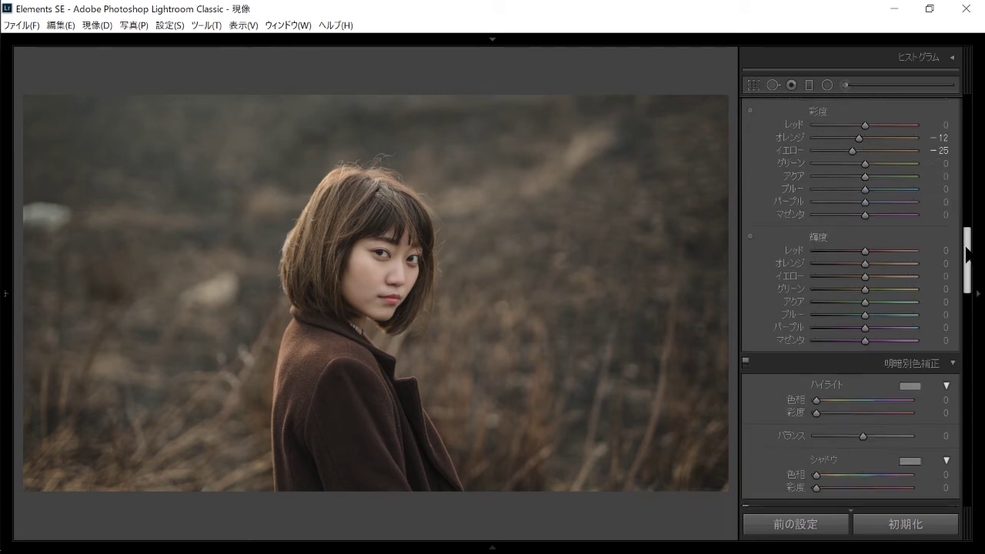
- Set HSL luminance to Red +3, Orange +15 and Yellow +35
{"action": "scroll", "coordinate": [853, 195], "scroll_direction": "down", "scroll_amount": 2}
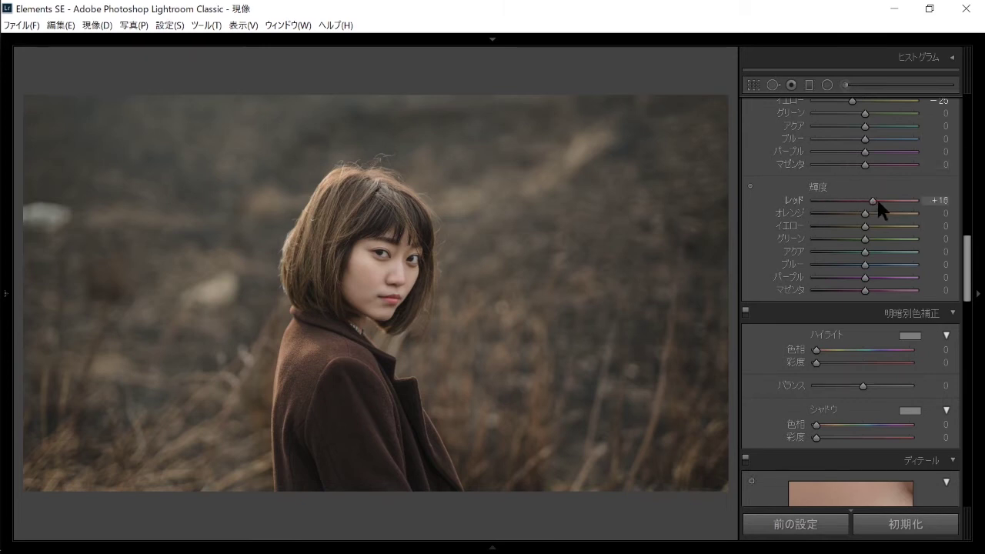
{"action": "mouse_move", "coordinate": [865, 201]}
{"action": "left_mouse_down"}
{"action": "mouse_move", "coordinate": [848, 201]}
{"action": "mouse_move", "coordinate": [868, 207]}
{"action": "left_mouse_up"}
{"action": "mouse_move", "coordinate": [864, 214]}
{"action": "left_mouse_down"}
{"action": "mouse_move", "coordinate": [922, 213]}
{"action": "mouse_move", "coordinate": [876, 215]}
{"action": "left_mouse_up"}
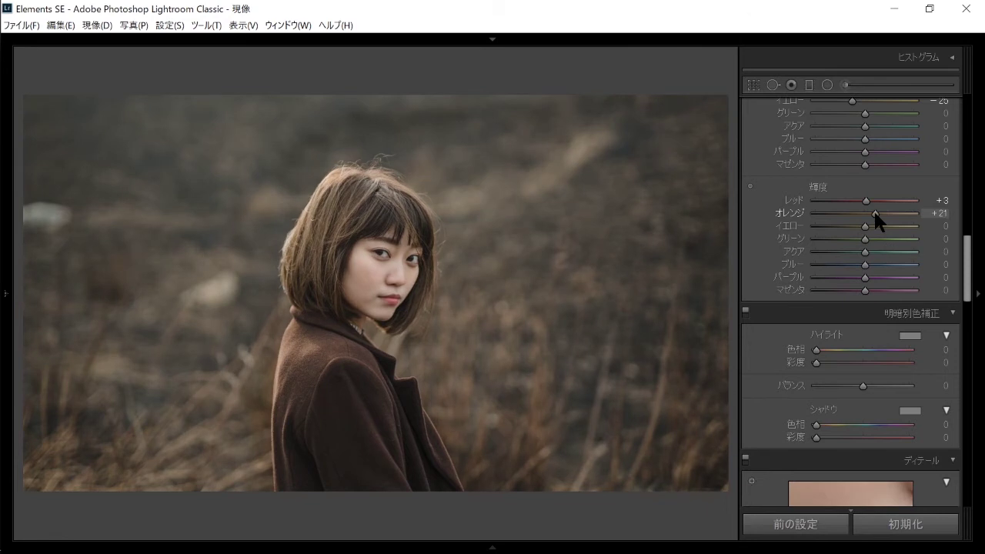
{"action": "left_click", "coordinate": [875, 227]}
{"action": "left_click_drag", "start_coordinate": [874, 226], "coordinate": [829, 226]}
{"action": "left_click_drag", "start_coordinate": [919, 226], "coordinate": [881, 226]}
{"action": "left_click_drag", "start_coordinate": [874, 215], "coordinate": [922, 240]}
- Reset Green, Aqua and Blue luminance to 0, then toggle HSL off and on to compare
{"action": "left_click", "coordinate": [915, 252]}
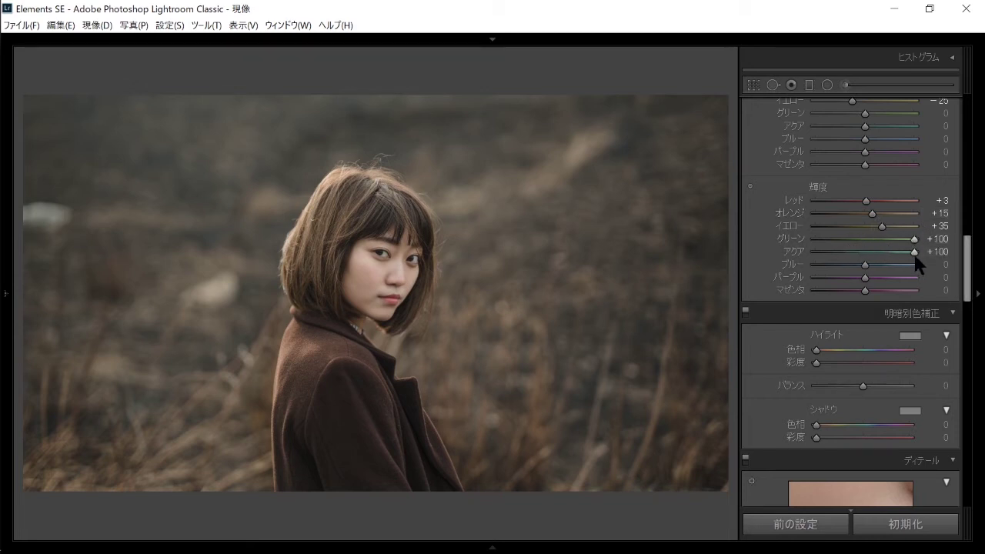
{"action": "left_click", "coordinate": [864, 239]}
{"action": "left_click", "coordinate": [864, 252]}
{"action": "double_click", "coordinate": [913, 264]}
{"action": "mouse_move", "coordinate": [967, 249]}
{"action": "left_mouse_down"}
{"action": "mouse_move", "coordinate": [967, 265]}
{"action": "mouse_move", "coordinate": [954, 193]}
{"action": "left_mouse_up"}
{"action": "scroll", "coordinate": [955, 192], "scroll_direction": "down", "scroll_amount": 5}
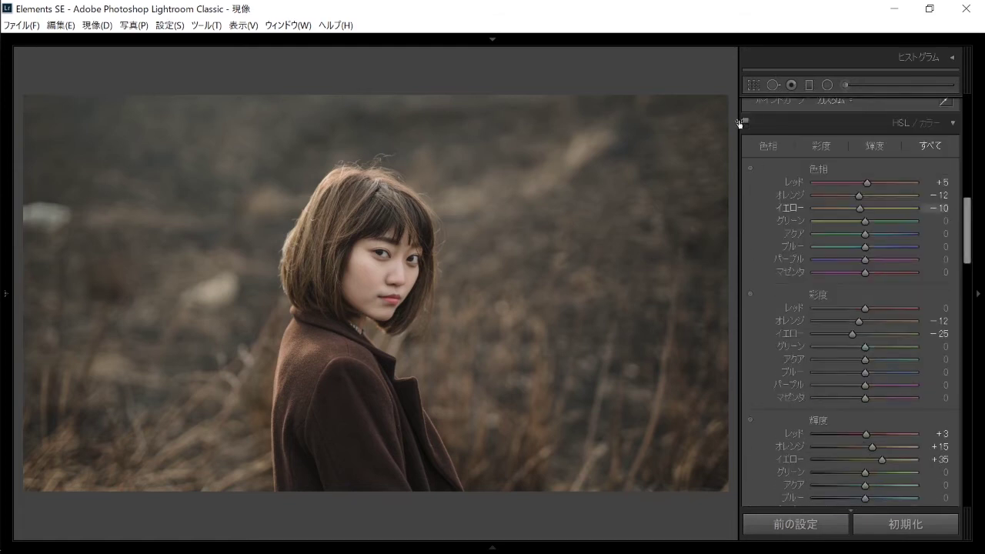
{"action": "left_click", "coordinate": [745, 121]}
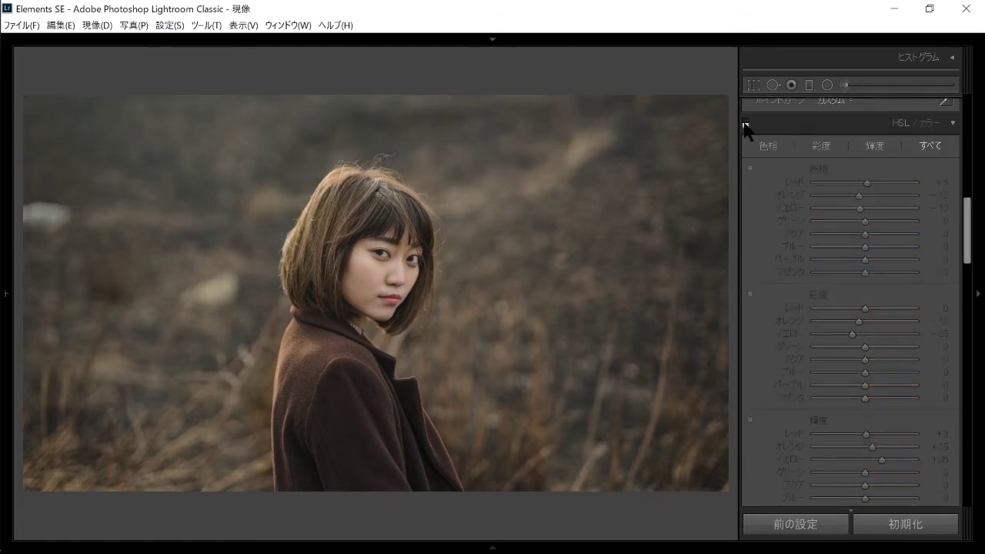
{"action": "left_click", "coordinate": [745, 121]}
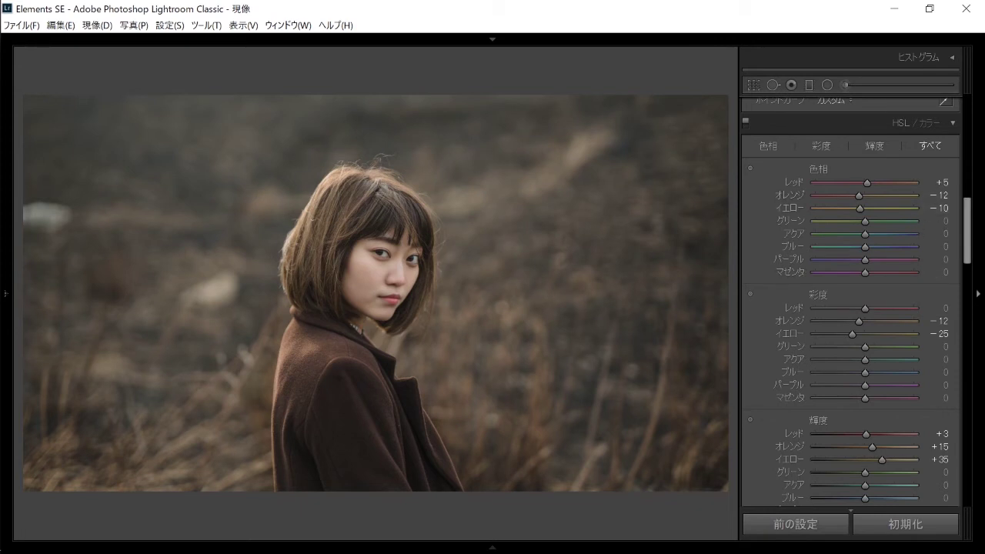
- Set the Calibration Shadows Tint to +14
{"action": "left_click_drag", "start_coordinate": [968, 231], "coordinate": [967, 472]}
{"action": "left_click_drag", "start_coordinate": [863, 347], "coordinate": [868, 346]}
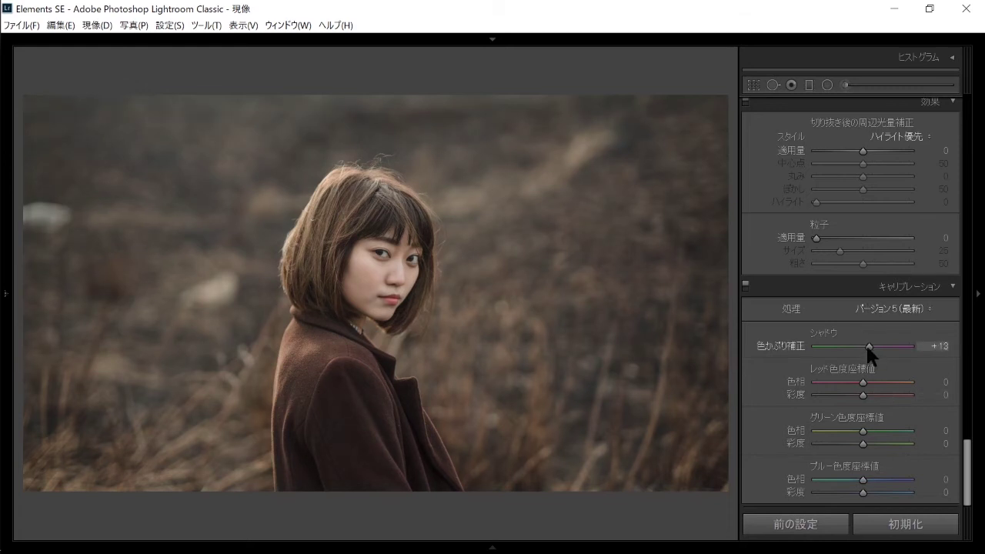
{"action": "left_click_drag", "start_coordinate": [869, 347], "coordinate": [870, 347]}
{"action": "left_click_drag", "start_coordinate": [870, 344], "coordinate": [868, 344]}
- Set primary hues to Red +30, Green +51 and Blue +15
{"action": "mouse_move", "coordinate": [851, 482]}
{"action": "left_mouse_down"}
{"action": "mouse_move", "coordinate": [891, 481]}
{"action": "mouse_move", "coordinate": [859, 486]}
{"action": "left_mouse_up"}
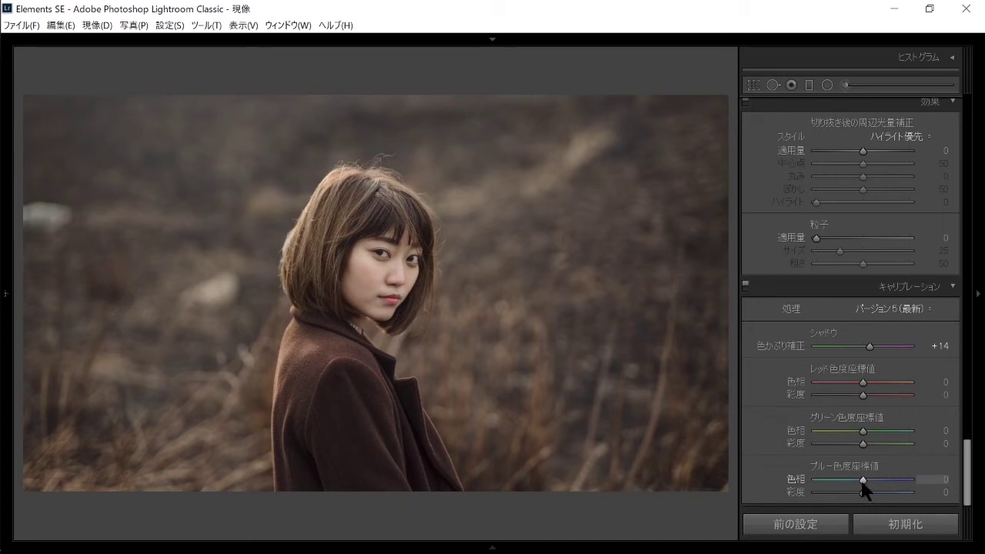
{"action": "left_click_drag", "start_coordinate": [860, 486], "coordinate": [858, 483]}
{"action": "mouse_move", "coordinate": [863, 382]}
{"action": "left_mouse_down"}
{"action": "mouse_move", "coordinate": [836, 381]}
{"action": "mouse_move", "coordinate": [874, 382]}
{"action": "left_mouse_up"}
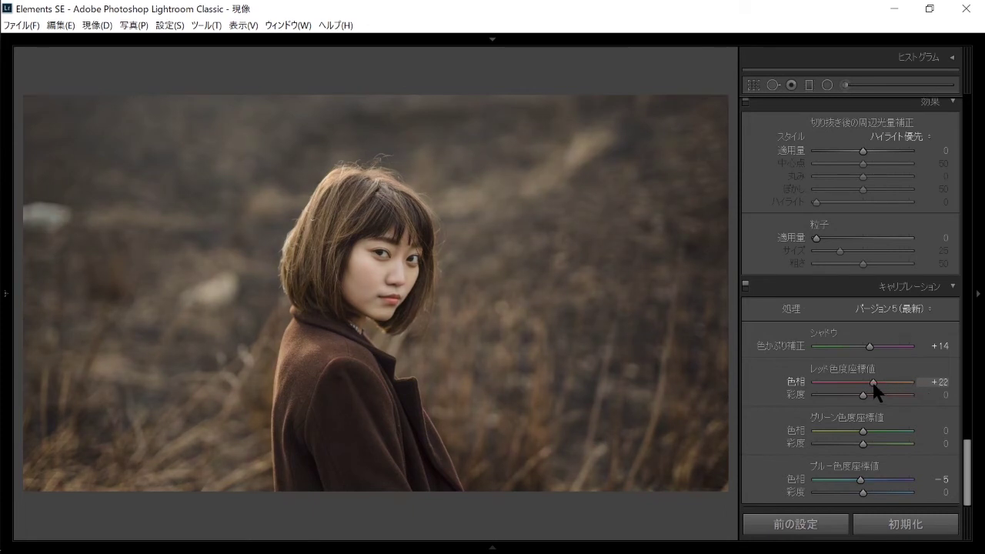
{"action": "left_click_drag", "start_coordinate": [874, 380], "coordinate": [883, 379]}
{"action": "mouse_move", "coordinate": [886, 423]}
{"action": "left_mouse_down"}
{"action": "mouse_move", "coordinate": [829, 423]}
{"action": "mouse_move", "coordinate": [892, 431]}
{"action": "mouse_move", "coordinate": [866, 428]}
{"action": "mouse_move", "coordinate": [880, 428]}
{"action": "left_mouse_up"}
{"action": "left_click_drag", "start_coordinate": [885, 381], "coordinate": [878, 377]}
{"action": "mouse_move", "coordinate": [860, 481]}
{"action": "left_mouse_down"}
{"action": "mouse_move", "coordinate": [902, 483]}
{"action": "mouse_move", "coordinate": [870, 479]}
{"action": "left_mouse_up"}
{"action": "left_click_drag", "start_coordinate": [880, 428], "coordinate": [885, 429]}
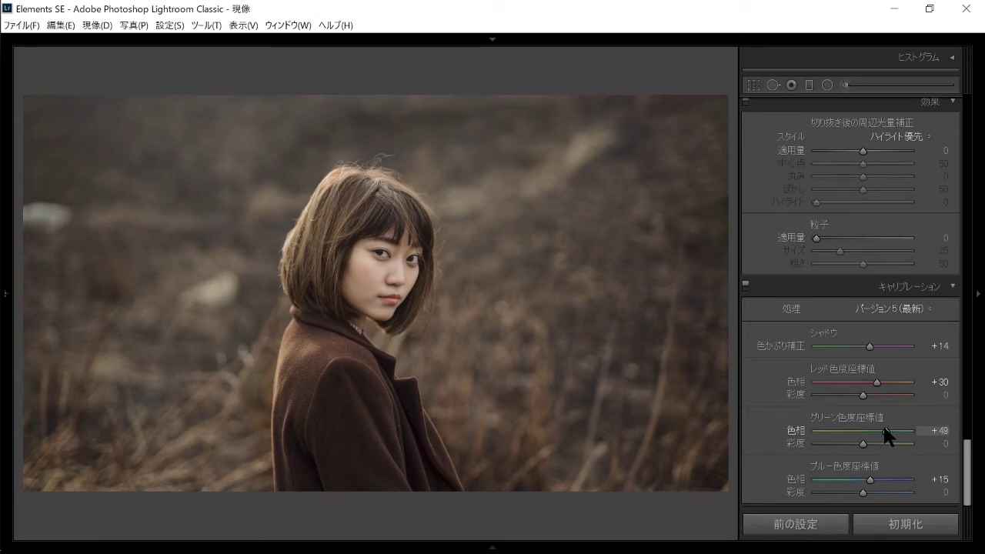
{"action": "left_click_drag", "start_coordinate": [886, 381], "coordinate": [876, 380]}
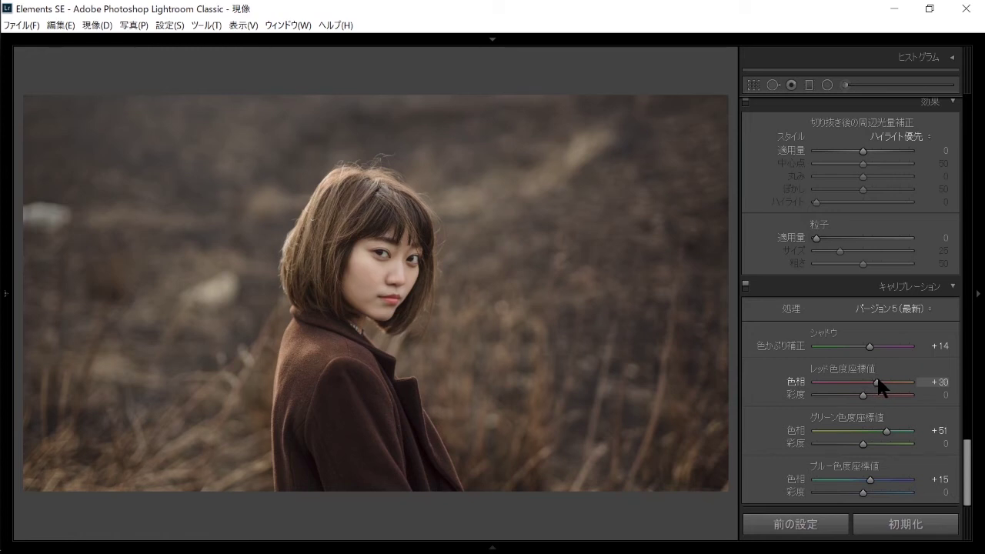
- Set the Calibration primaries' saturation to Red −43, Green −9 and Blue +56
{"action": "left_click", "coordinate": [891, 492]}
{"action": "double_click", "coordinate": [891, 492]}
{"action": "left_click", "coordinate": [834, 395]}
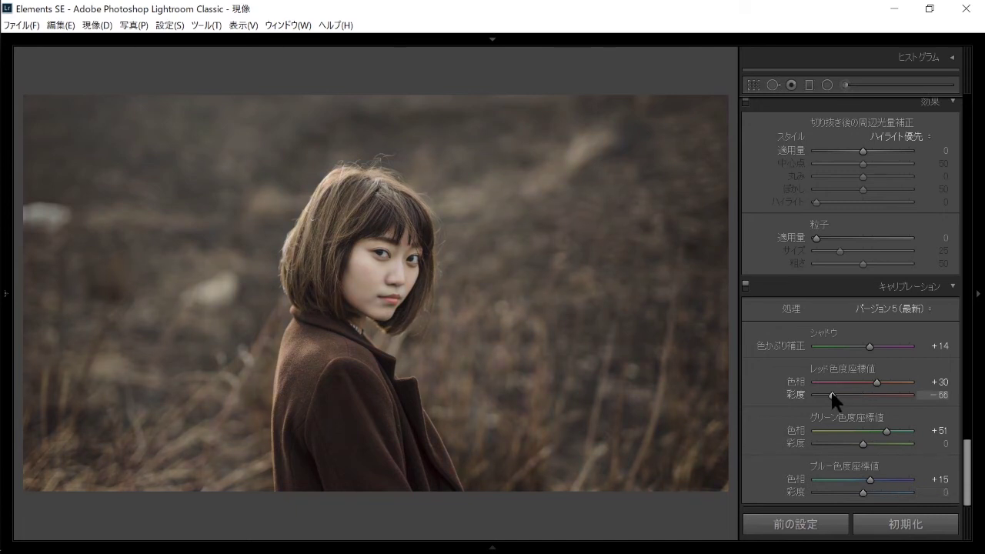
{"action": "left_click_drag", "start_coordinate": [833, 395], "coordinate": [843, 395]}
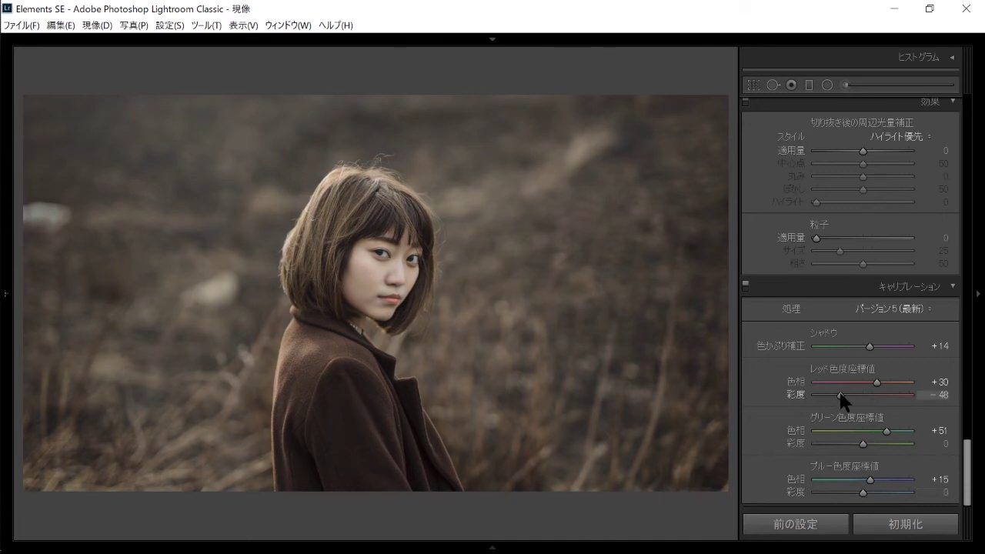
{"action": "left_click", "coordinate": [890, 493]}
{"action": "left_click_drag", "start_coordinate": [890, 492], "coordinate": [887, 493]}
{"action": "scroll", "coordinate": [854, 448], "scroll_direction": "up", "scroll_amount": 5}
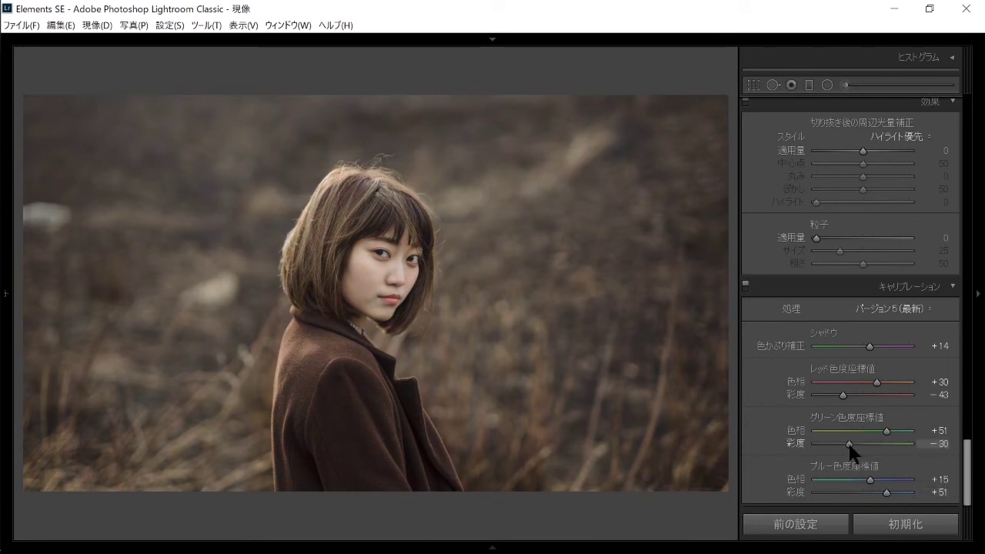
{"action": "left_click_drag", "start_coordinate": [846, 445], "coordinate": [859, 446]}
{"action": "left_click_drag", "start_coordinate": [887, 493], "coordinate": [887, 492]}
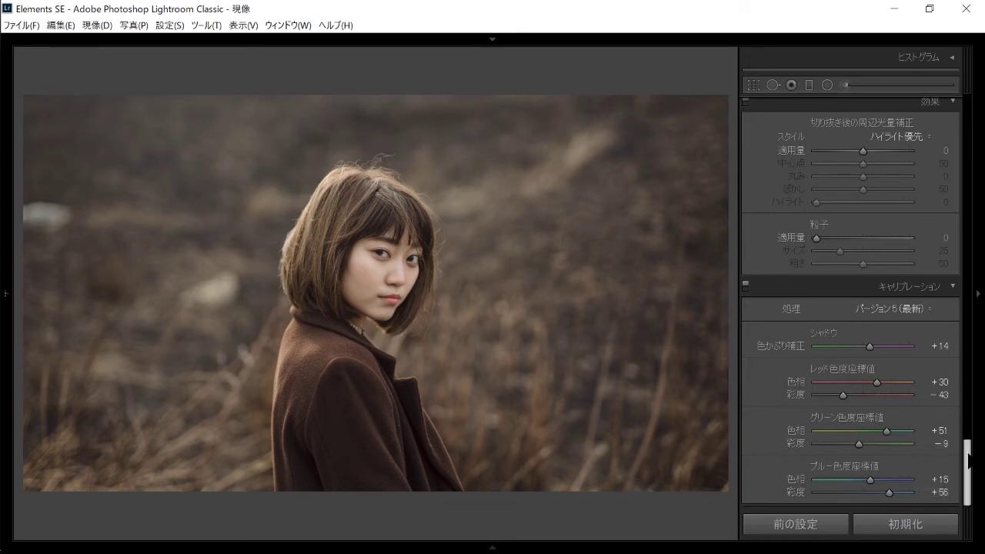
{"action": "left_click_drag", "start_coordinate": [968, 460], "coordinate": [938, 117]}
- In Split Toning, give the highlights hue 202 and shift the balance toward highlights
{"action": "scroll", "coordinate": [927, 182], "scroll_direction": "down", "scroll_amount": 5}
{"action": "scroll", "coordinate": [926, 201], "scroll_direction": "down", "scroll_amount": 3}
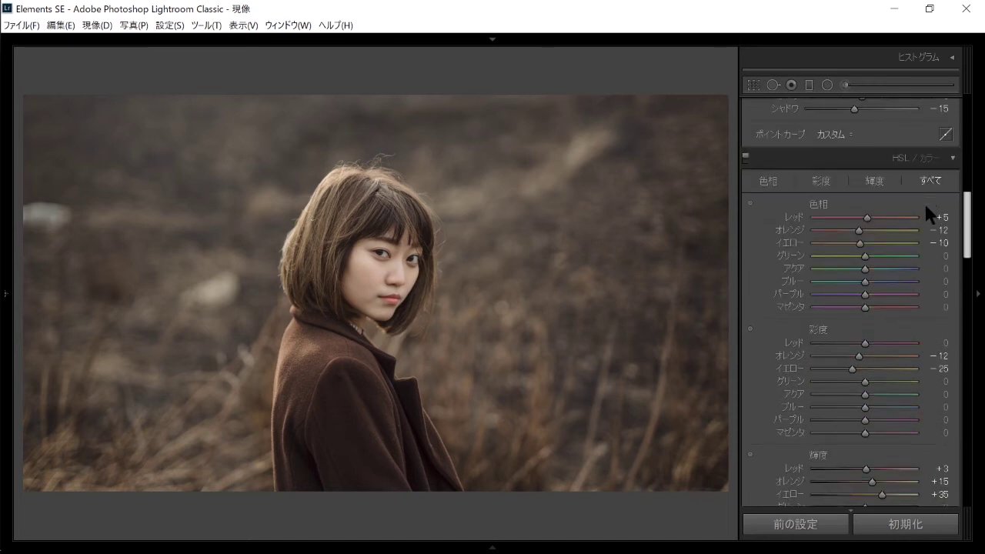
{"action": "scroll", "coordinate": [931, 169], "scroll_direction": "up", "scroll_amount": 7}
{"action": "scroll", "coordinate": [934, 210], "scroll_direction": "down", "scroll_amount": 5}
{"action": "scroll", "coordinate": [935, 243], "scroll_direction": "down", "scroll_amount": 3}
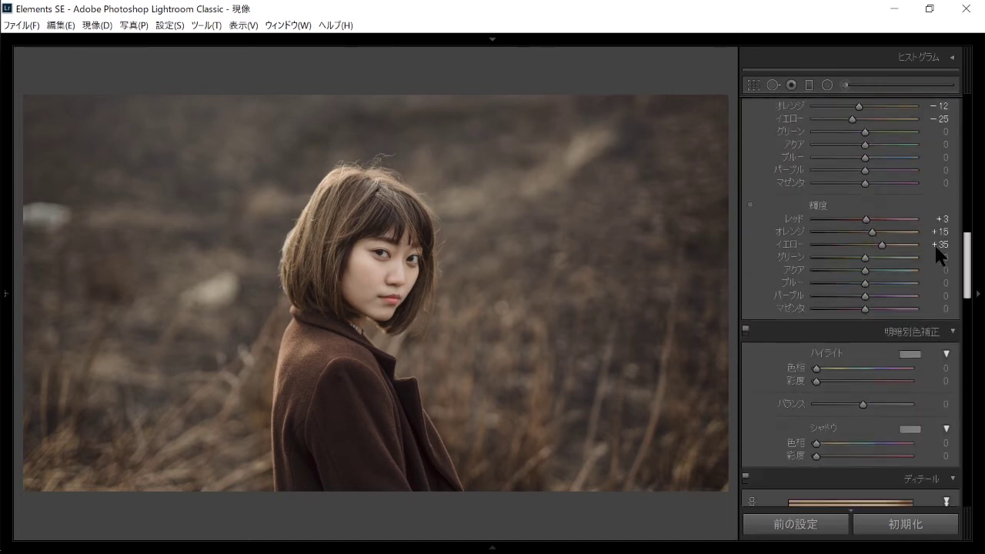
{"action": "scroll", "coordinate": [880, 235], "scroll_direction": "down", "scroll_amount": 3}
{"action": "mouse_move", "coordinate": [829, 217]}
{"action": "left_mouse_down"}
{"action": "mouse_move", "coordinate": [891, 219]}
{"action": "mouse_move", "coordinate": [820, 229]}
{"action": "mouse_move", "coordinate": [874, 216]}
{"action": "left_mouse_up"}
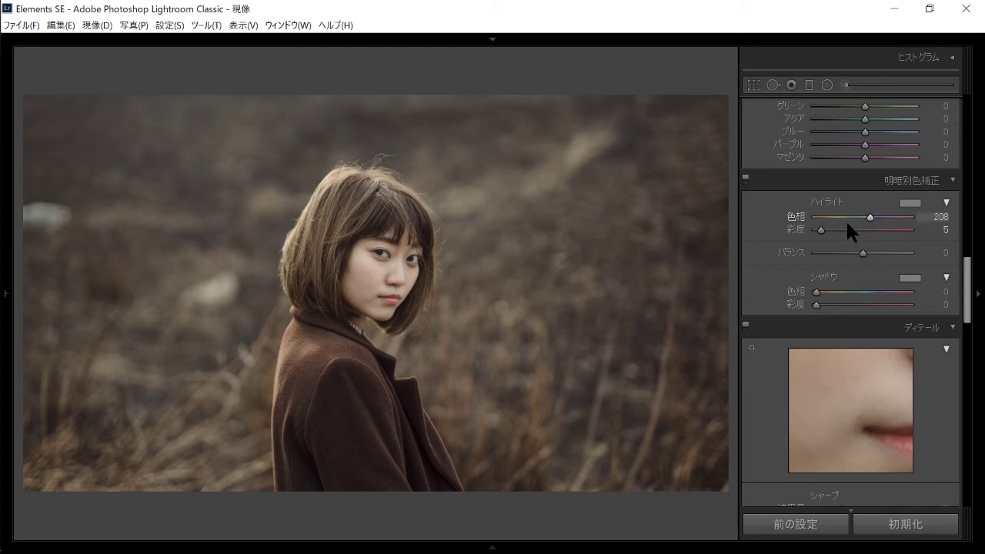
{"action": "left_click_drag", "start_coordinate": [864, 254], "coordinate": [881, 249]}
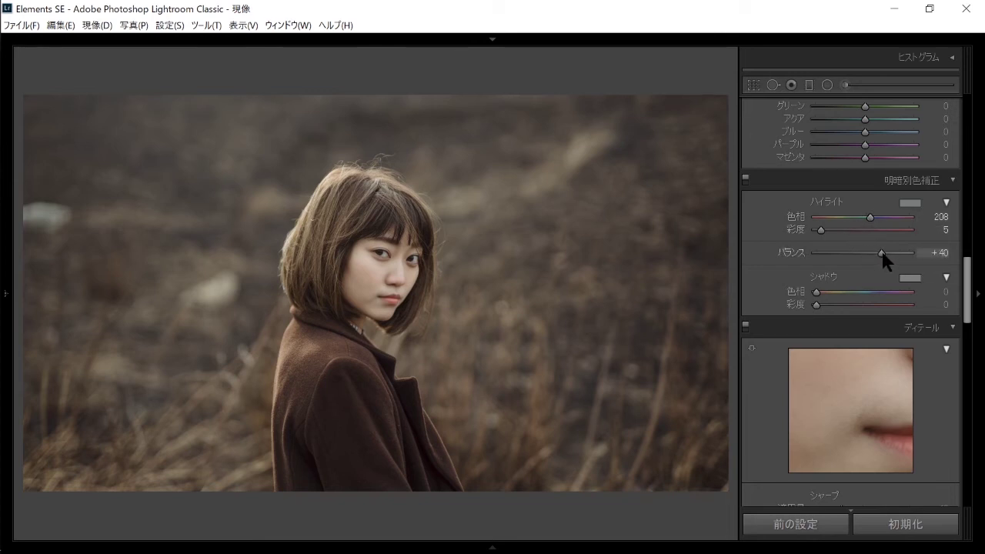
{"action": "left_click_drag", "start_coordinate": [829, 229], "coordinate": [827, 224]}
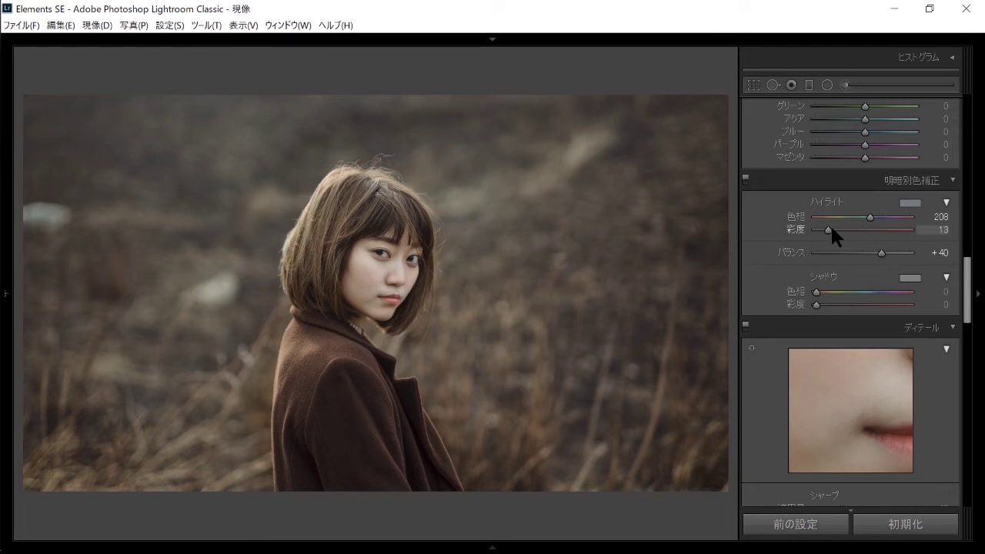
{"action": "left_click_drag", "start_coordinate": [829, 227], "coordinate": [828, 226]}
{"action": "left_click_drag", "start_coordinate": [868, 218], "coordinate": [866, 214]}
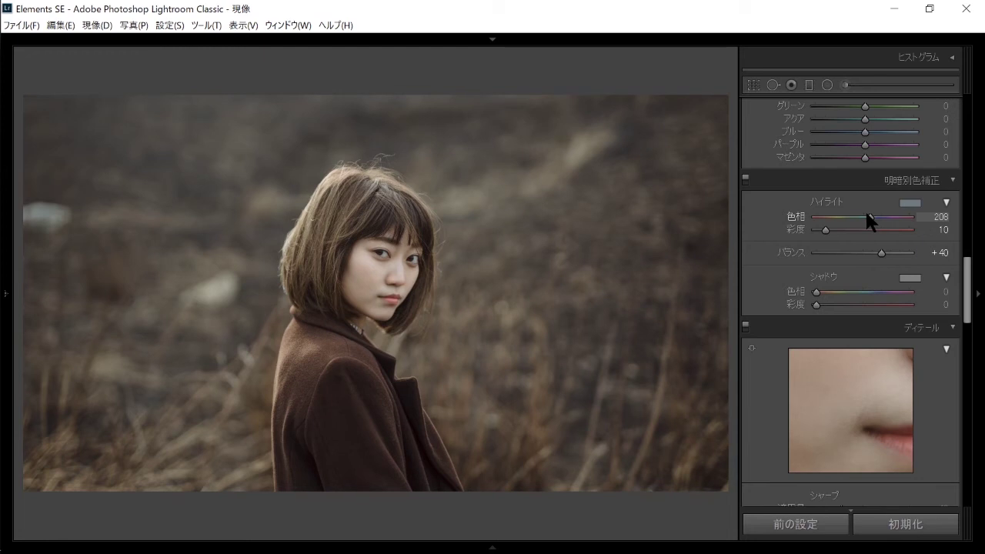
{"action": "left_click_drag", "start_coordinate": [867, 214], "coordinate": [866, 214]}
- Tone the shadows at hue 40, saturation 5, with highlight saturation 20 and balance +10
{"action": "mouse_move", "coordinate": [834, 306]}
{"action": "left_mouse_down"}
{"action": "mouse_move", "coordinate": [829, 293]}
{"action": "mouse_move", "coordinate": [914, 291]}
{"action": "mouse_move", "coordinate": [828, 300]}
{"action": "left_mouse_up"}
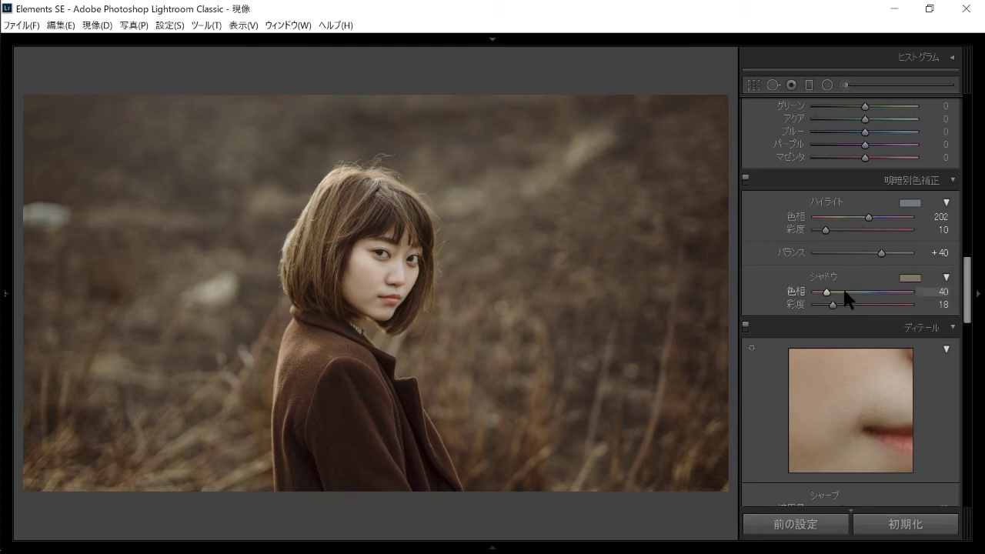
{"action": "mouse_move", "coordinate": [862, 247]}
{"action": "left_mouse_down"}
{"action": "mouse_move", "coordinate": [826, 254]}
{"action": "mouse_move", "coordinate": [904, 247]}
{"action": "mouse_move", "coordinate": [843, 251]}
{"action": "mouse_move", "coordinate": [864, 248]}
{"action": "left_mouse_up"}
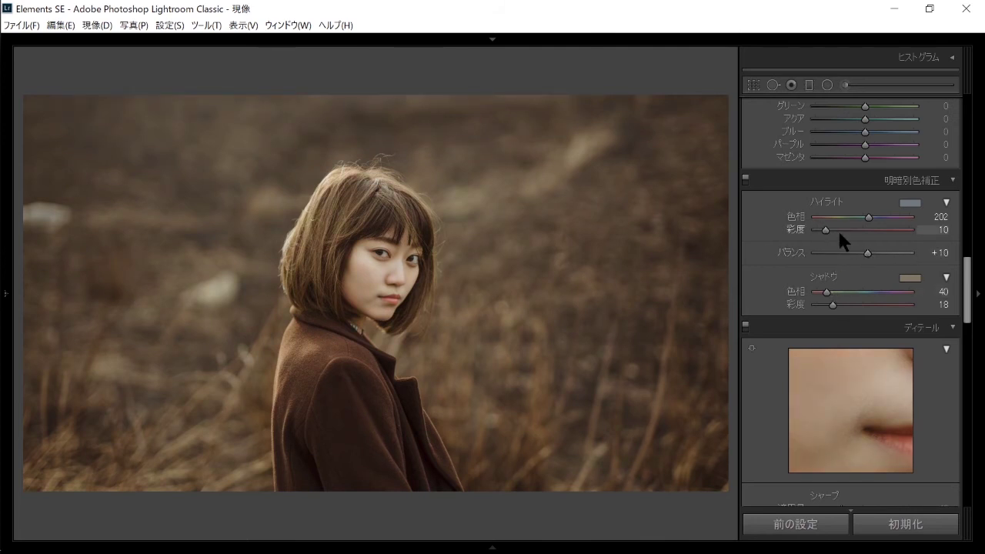
{"action": "mouse_move", "coordinate": [855, 223]}
{"action": "left_mouse_down"}
{"action": "mouse_move", "coordinate": [831, 224]}
{"action": "mouse_move", "coordinate": [874, 228]}
{"action": "mouse_move", "coordinate": [821, 229]}
{"action": "mouse_move", "coordinate": [841, 236]}
{"action": "left_mouse_up"}
{"action": "mouse_move", "coordinate": [833, 305]}
{"action": "left_mouse_down"}
{"action": "mouse_move", "coordinate": [899, 304]}
{"action": "mouse_move", "coordinate": [821, 305]}
{"action": "left_mouse_up"}
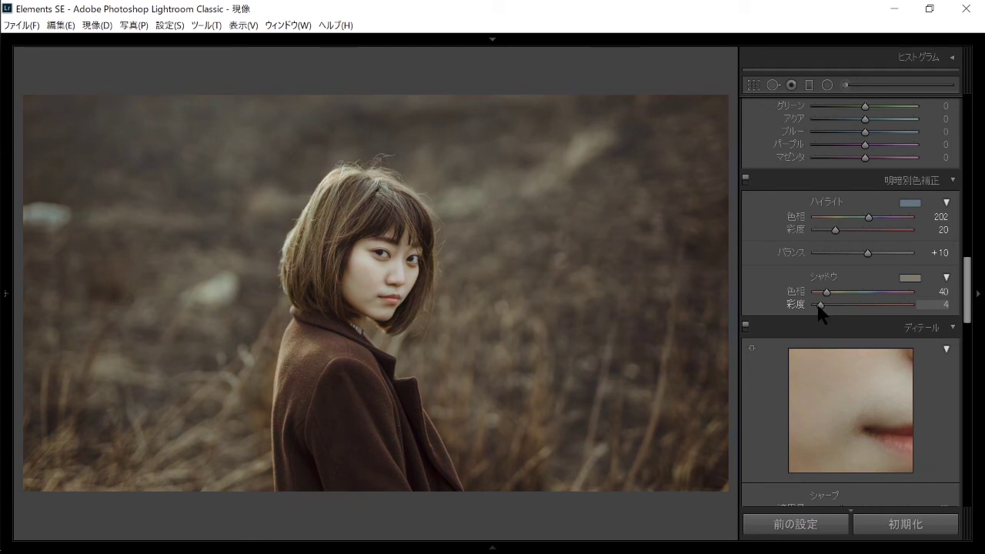
{"action": "left_click_drag", "start_coordinate": [820, 305], "coordinate": [821, 305]}
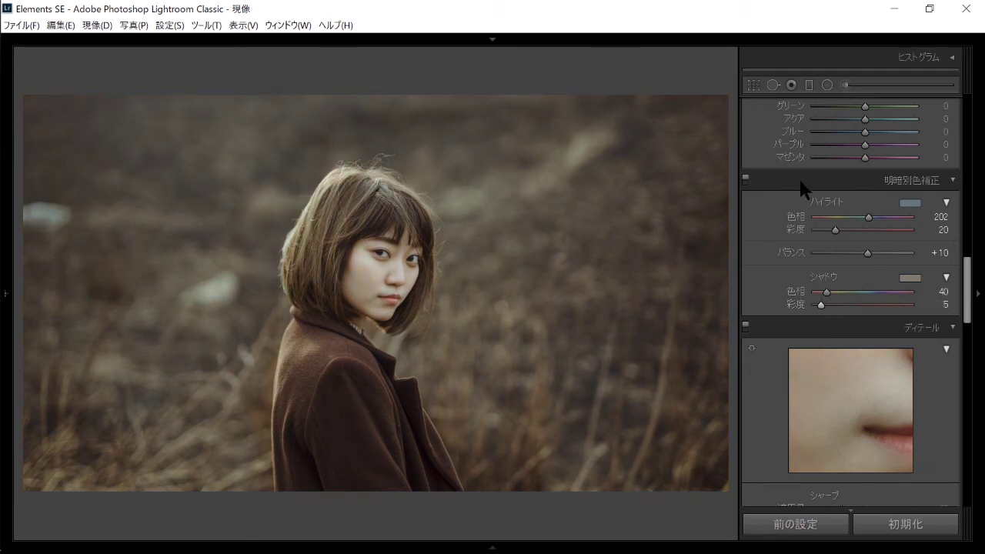
- Toggle split toning off and on, and zoom in to check the face
{"action": "left_click", "coordinate": [745, 179]}
{"action": "left_click", "coordinate": [364, 265]}
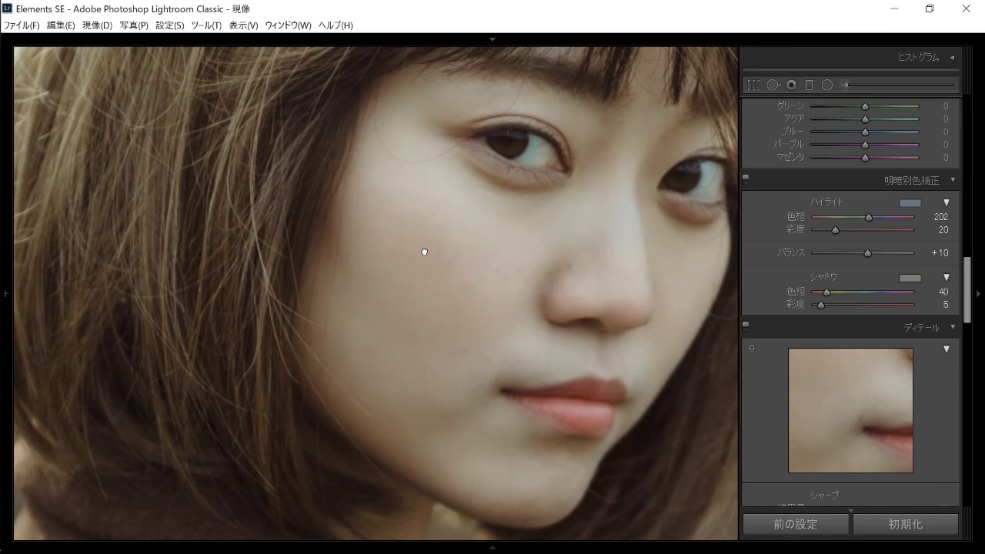
{"action": "left_click", "coordinate": [424, 252]}
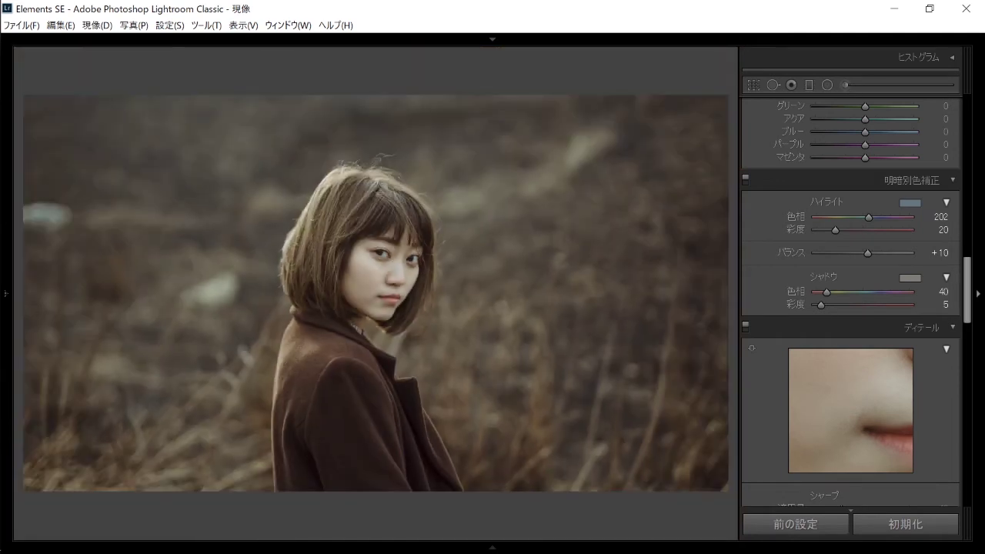
{"action": "left_click_drag", "start_coordinate": [967, 290], "coordinate": [967, 127]}
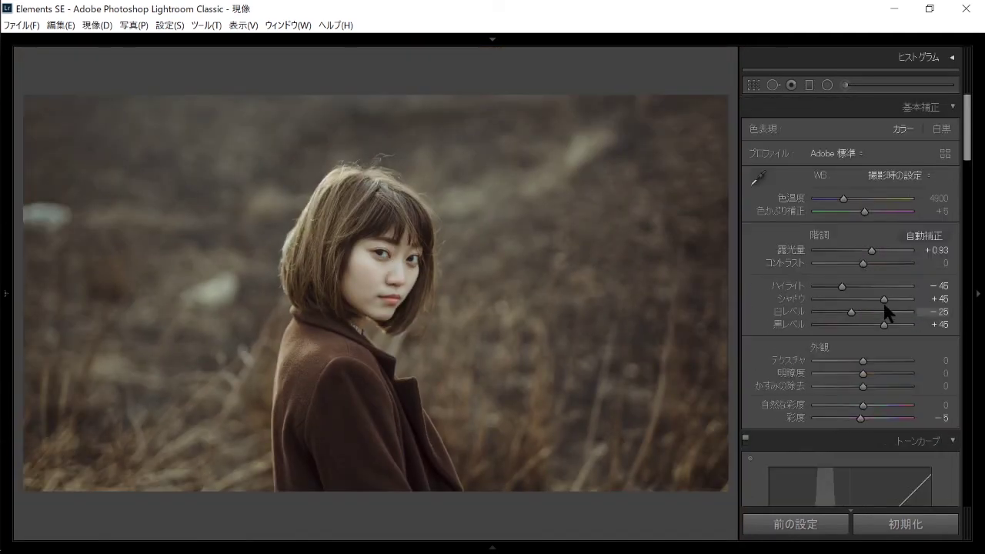
- Lift shadows and blacks slightly, raise contrast to +40 and set clarity to −40
{"action": "left_click_drag", "start_coordinate": [884, 299], "coordinate": [886, 325]}
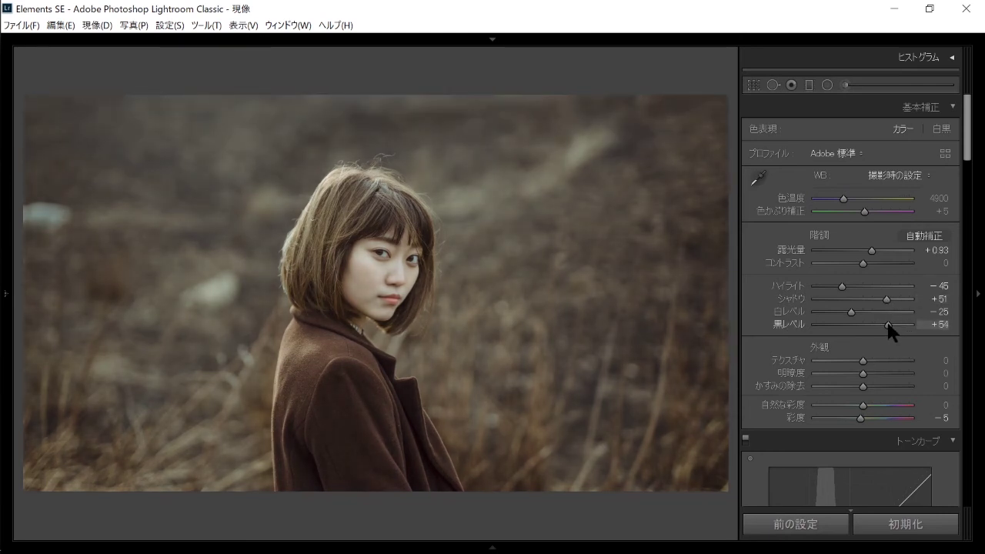
{"action": "mouse_move", "coordinate": [890, 324]}
{"action": "left_mouse_down"}
{"action": "mouse_move", "coordinate": [889, 299]}
{"action": "mouse_move", "coordinate": [849, 286]}
{"action": "mouse_move", "coordinate": [819, 309]}
{"action": "mouse_move", "coordinate": [849, 307]}
{"action": "left_mouse_up"}
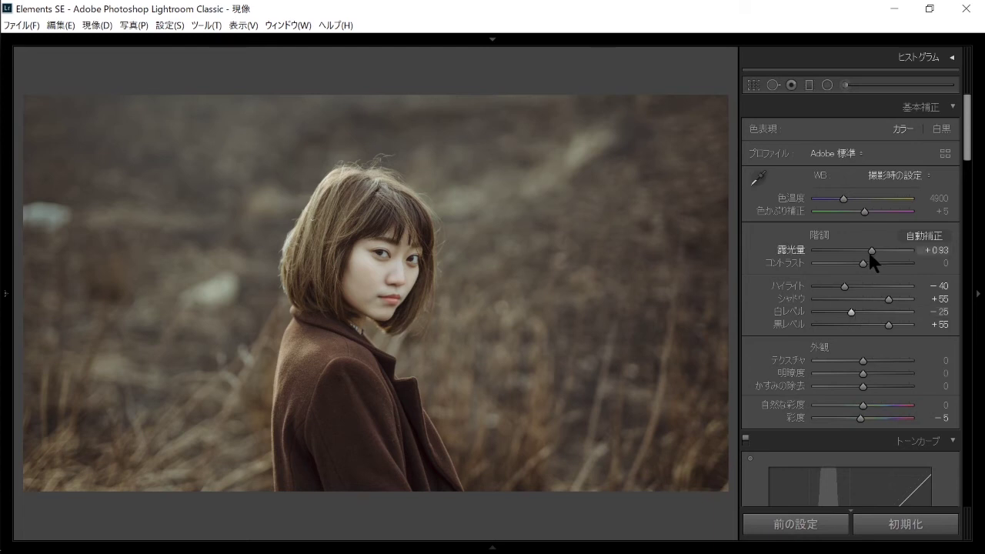
{"action": "left_click_drag", "start_coordinate": [863, 264], "coordinate": [870, 263]}
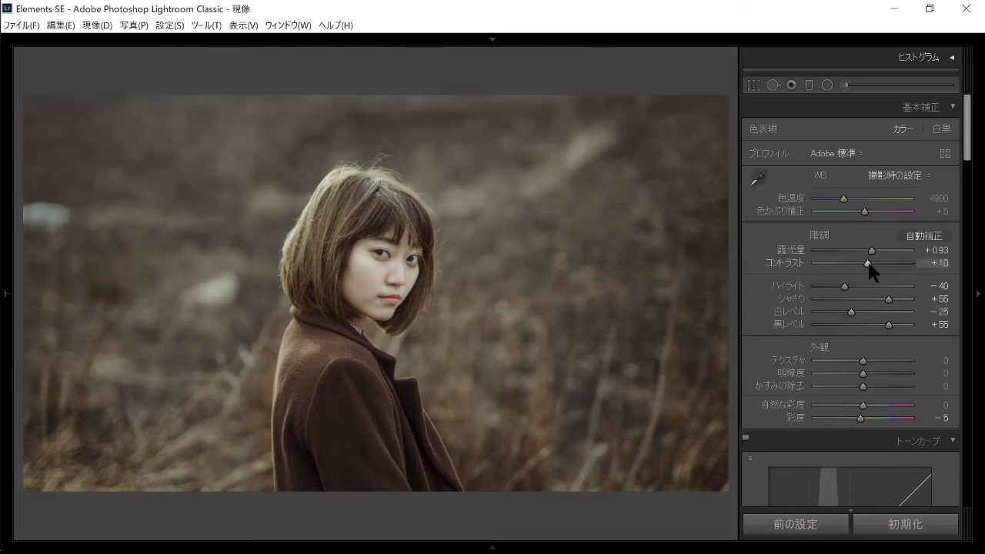
{"action": "left_click_drag", "start_coordinate": [854, 374], "coordinate": [854, 373]}
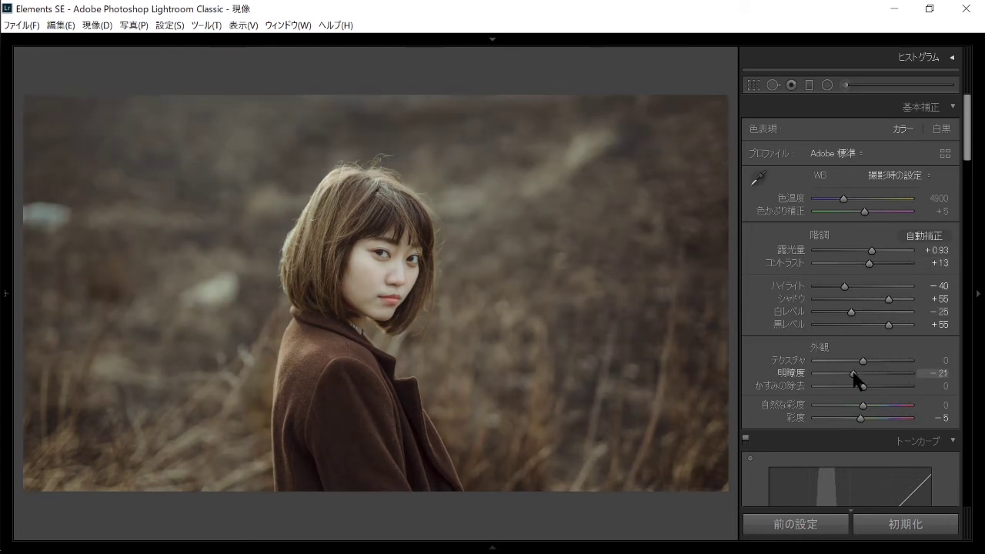
{"action": "left_click_drag", "start_coordinate": [869, 263], "coordinate": [871, 265]}
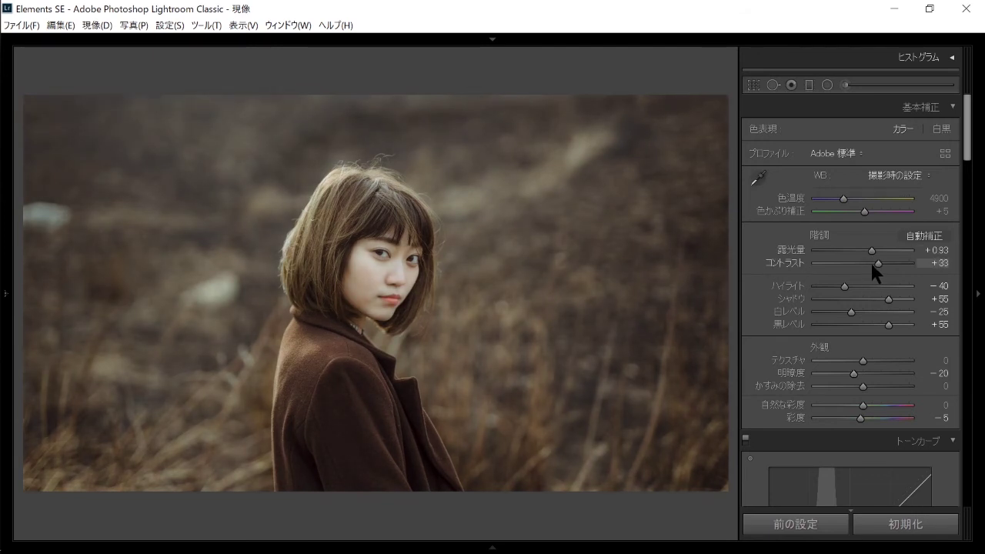
{"action": "left_click", "coordinate": [832, 372]}
{"action": "left_click_drag", "start_coordinate": [843, 376], "coordinate": [847, 373]}
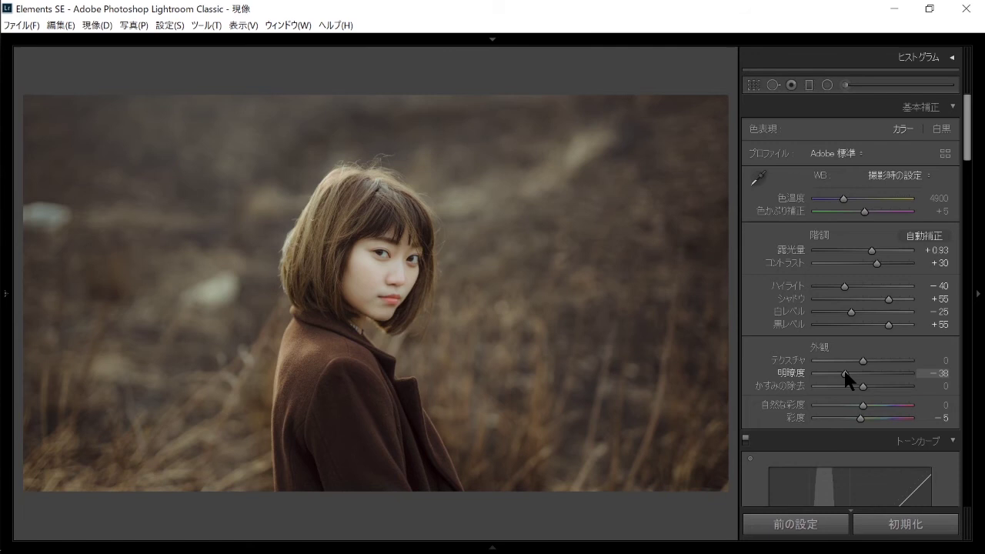
{"action": "left_click_drag", "start_coordinate": [847, 374], "coordinate": [846, 374]}
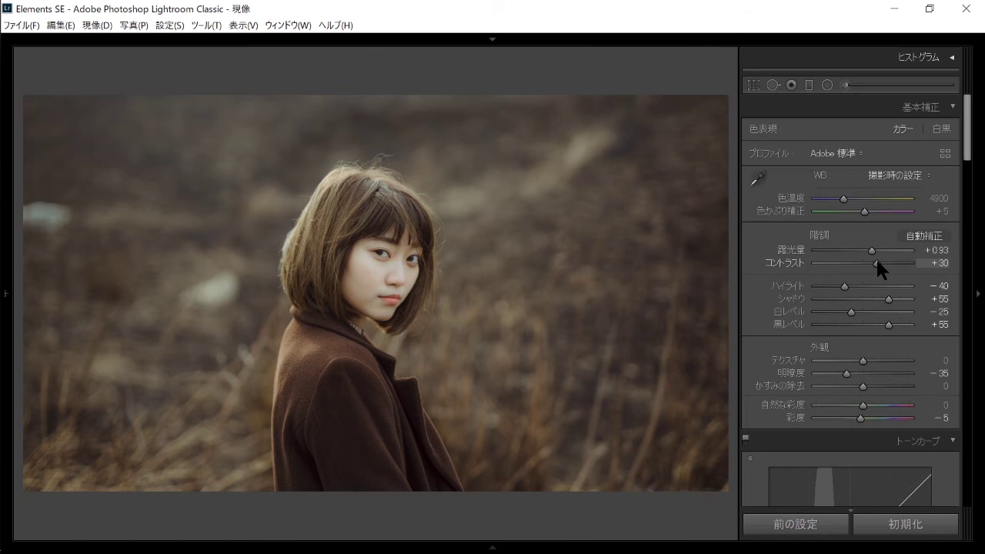
{"action": "left_click_drag", "start_coordinate": [876, 261], "coordinate": [881, 261]}
{"action": "left_click_drag", "start_coordinate": [847, 373], "coordinate": [844, 373]}
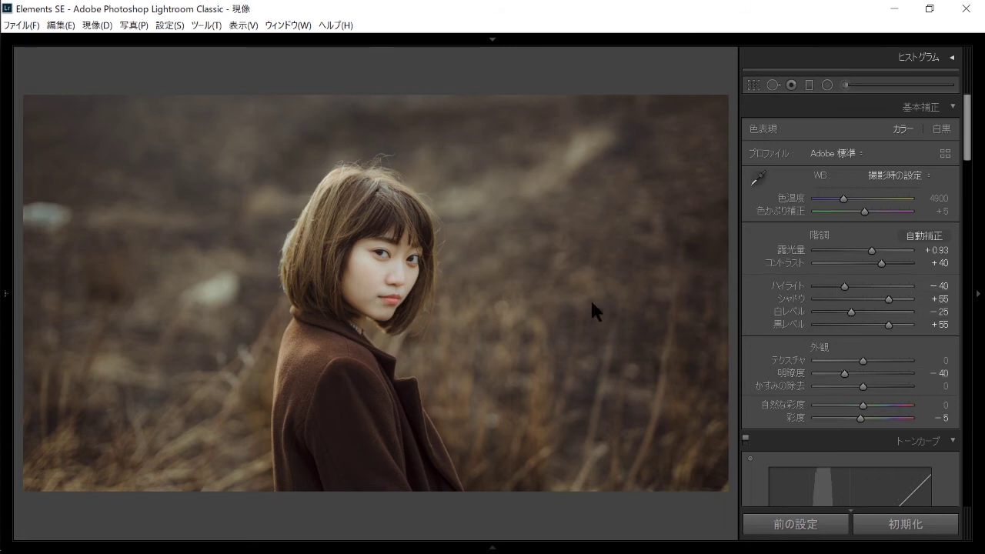
- Set shadows +70, blacks +40, whites −55 and highlights −45
{"action": "left_click_drag", "start_coordinate": [889, 300], "coordinate": [890, 298]}
{"action": "left_click_drag", "start_coordinate": [889, 322], "coordinate": [890, 322]}
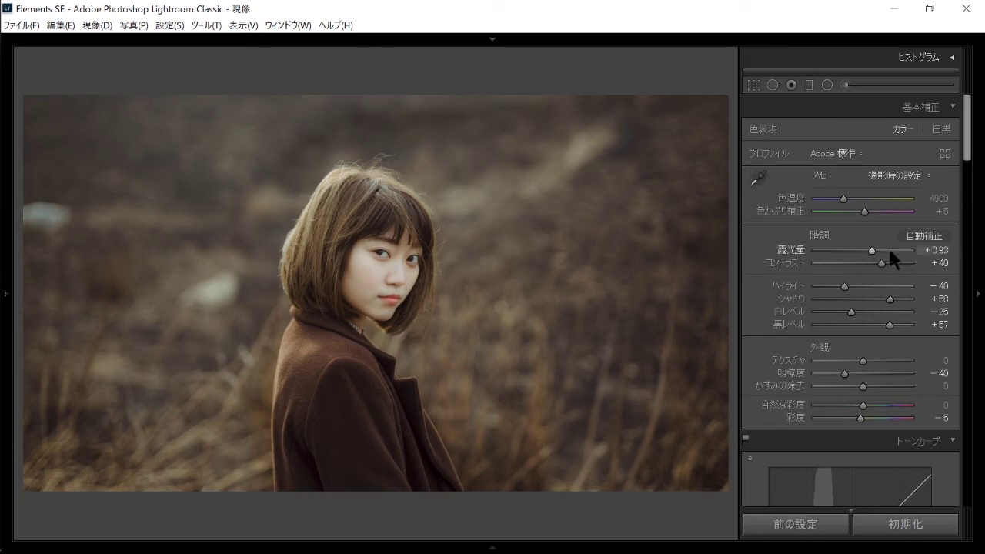
{"action": "mouse_move", "coordinate": [892, 324]}
{"action": "left_mouse_down"}
{"action": "mouse_move", "coordinate": [883, 324]}
{"action": "mouse_move", "coordinate": [895, 298]}
{"action": "mouse_move", "coordinate": [879, 322]}
{"action": "left_mouse_up"}
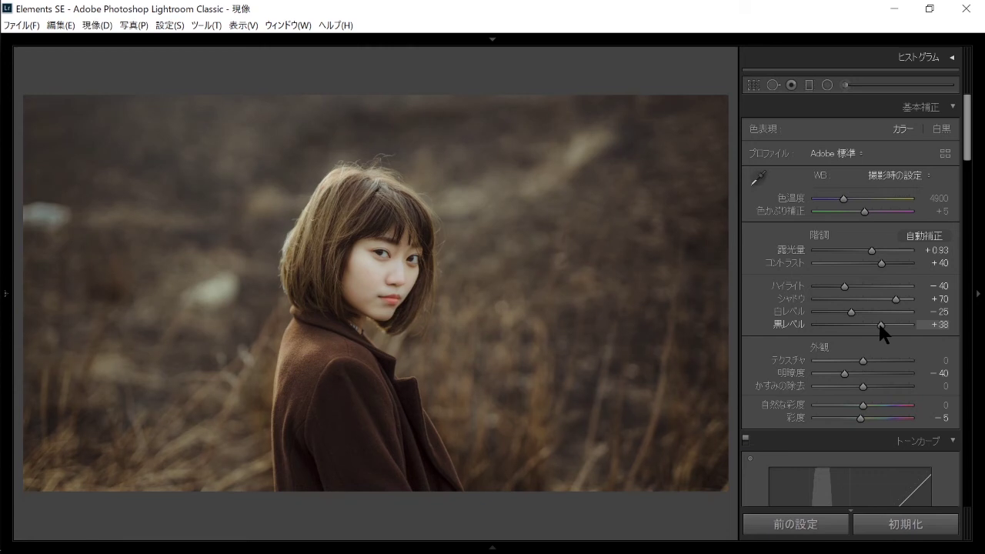
{"action": "left_click", "coordinate": [832, 312]}
{"action": "mouse_move", "coordinate": [834, 316]}
{"action": "left_mouse_down"}
{"action": "mouse_move", "coordinate": [862, 285]}
{"action": "mouse_move", "coordinate": [842, 287]}
{"action": "left_mouse_up"}
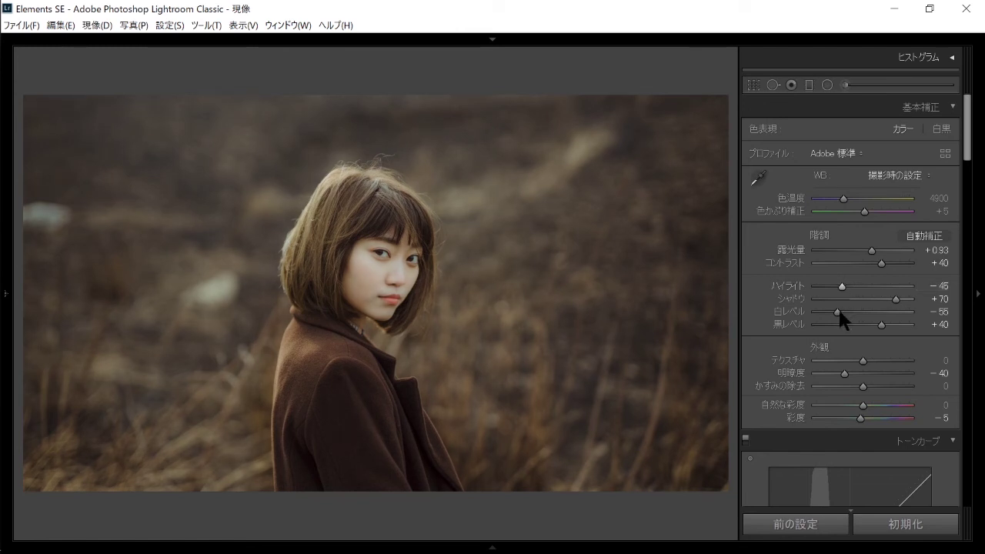
{"action": "scroll", "coordinate": [886, 350], "scroll_direction": "down", "scroll_amount": 3}
- Set exposure +0.88, highlights −55, whites −34 and texture −15
{"action": "scroll", "coordinate": [886, 350], "scroll_direction": "down", "scroll_amount": 3}
{"action": "scroll", "coordinate": [886, 350], "scroll_direction": "down", "scroll_amount": 2}
{"action": "scroll", "coordinate": [886, 350], "scroll_direction": "up", "scroll_amount": 3}
{"action": "scroll", "coordinate": [878, 292], "scroll_direction": "up", "scroll_amount": 5}
{"action": "left_click_drag", "start_coordinate": [873, 251], "coordinate": [870, 250]}
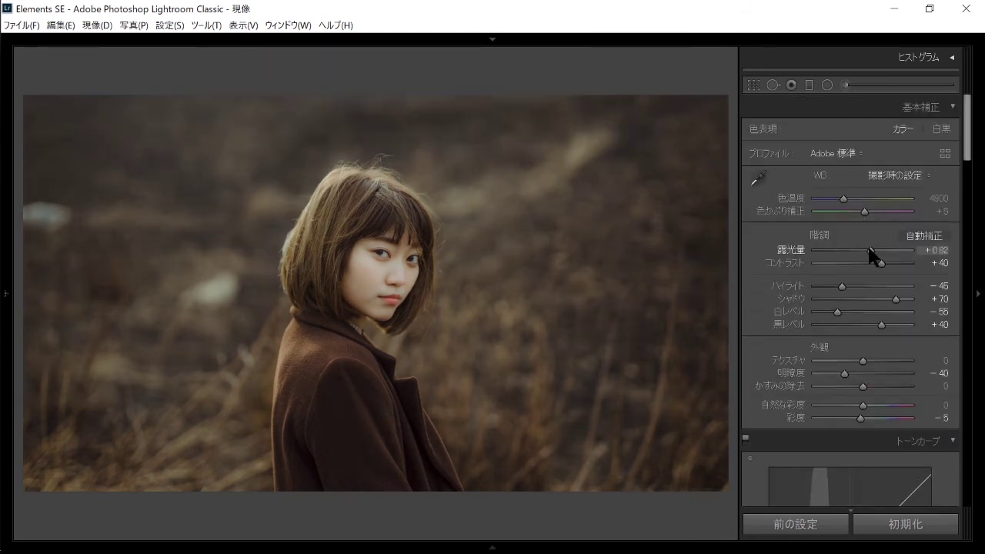
{"action": "scroll", "coordinate": [950, 193], "scroll_direction": "down", "scroll_amount": 2}
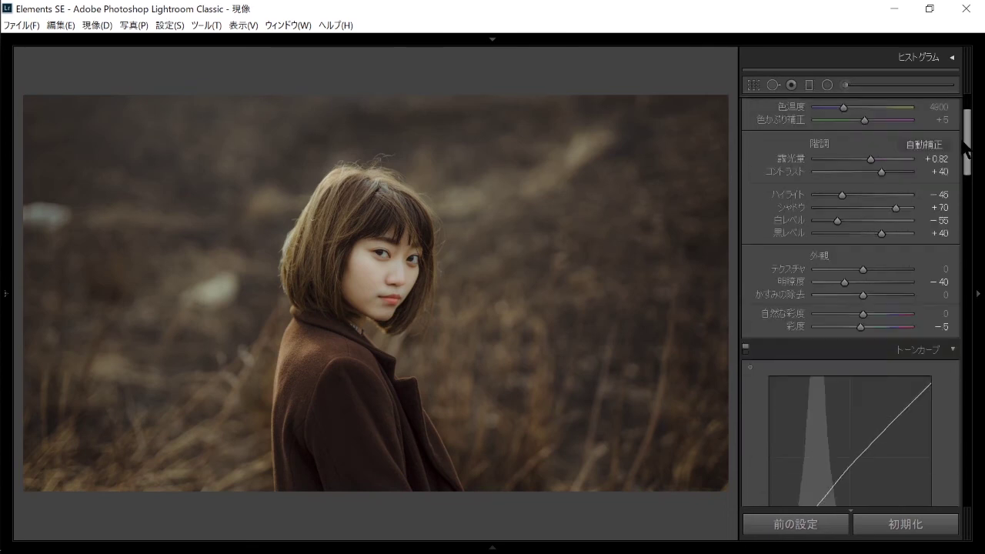
{"action": "mouse_move", "coordinate": [842, 196]}
{"action": "left_mouse_down"}
{"action": "mouse_move", "coordinate": [859, 220]}
{"action": "mouse_move", "coordinate": [847, 222]}
{"action": "left_mouse_up"}
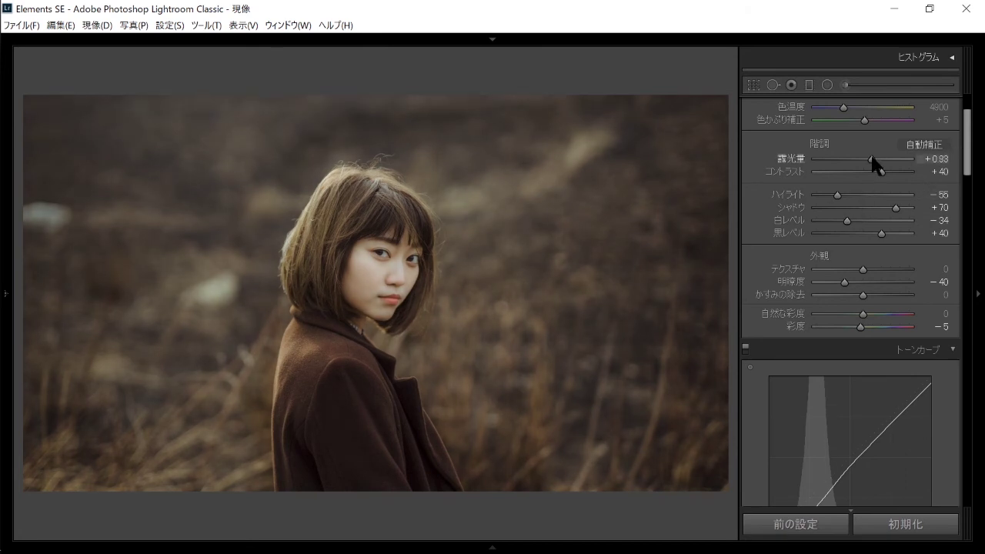
{"action": "left_click_drag", "start_coordinate": [968, 123], "coordinate": [968, 142]}
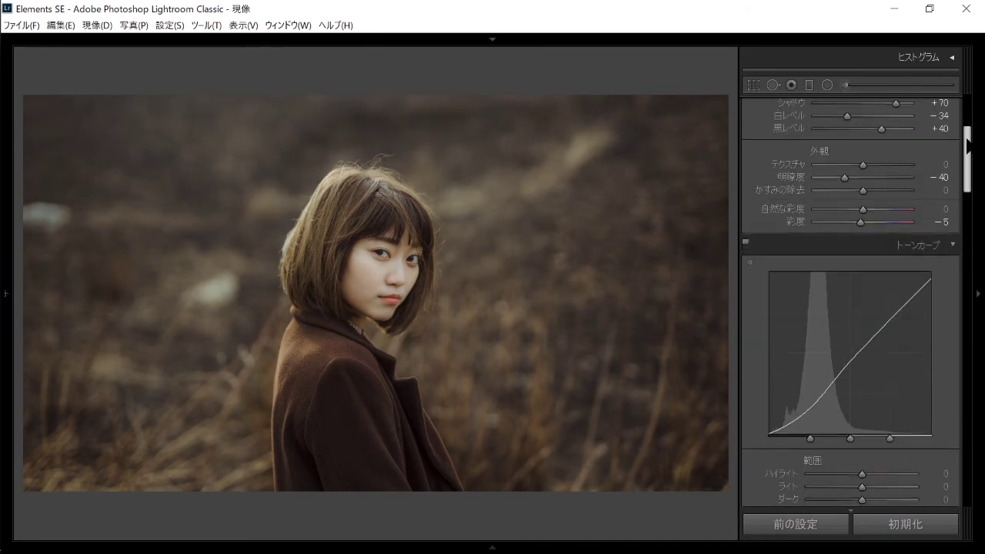
{"action": "left_click_drag", "start_coordinate": [968, 216], "coordinate": [969, 115]}
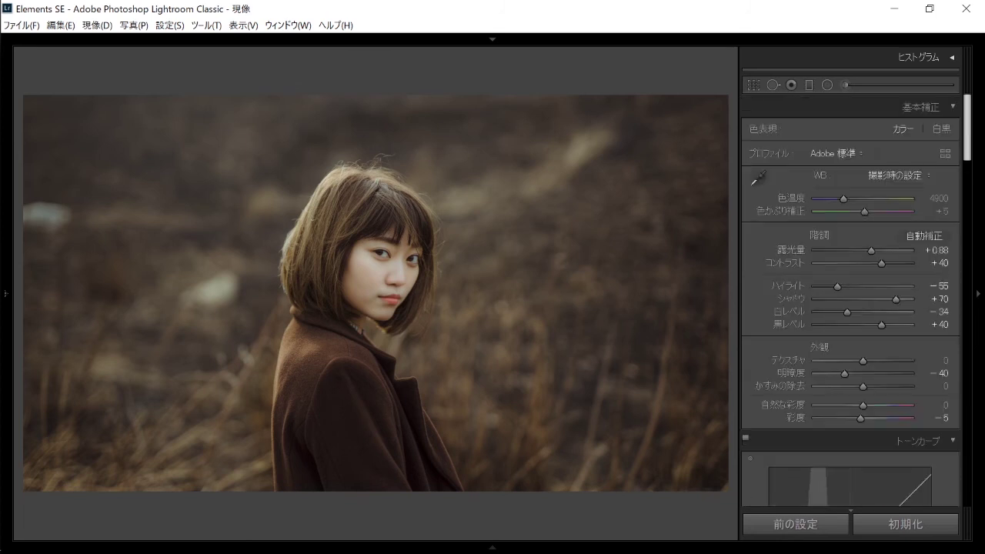
{"action": "scroll", "coordinate": [847, 293], "scroll_direction": "down", "scroll_amount": 3}
{"action": "mouse_move", "coordinate": [863, 256]}
{"action": "left_mouse_down"}
{"action": "mouse_move", "coordinate": [839, 256]}
{"action": "mouse_move", "coordinate": [855, 256]}
{"action": "left_mouse_up"}
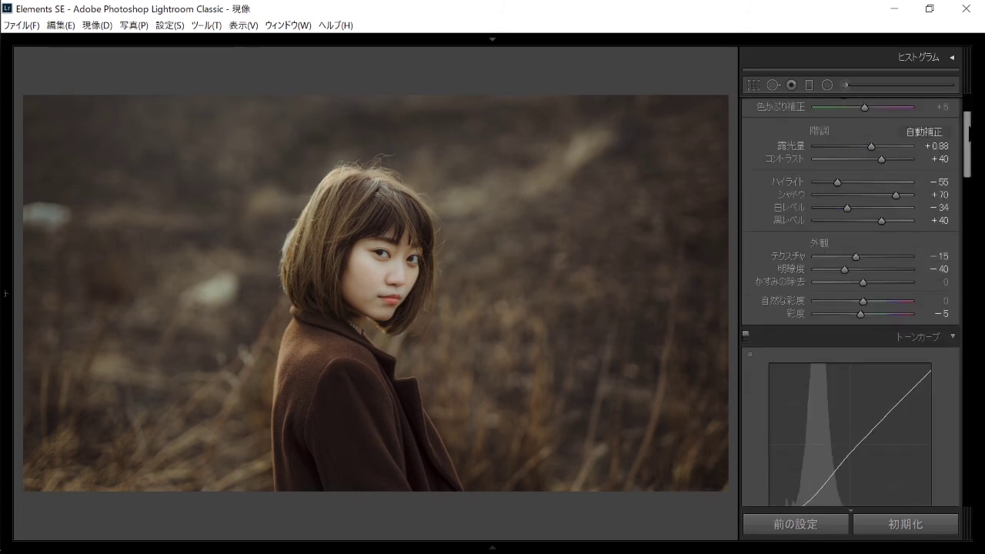
- Nudge the Calibration shadows tint toward magenta
{"action": "left_click_drag", "start_coordinate": [968, 129], "coordinate": [968, 457]}
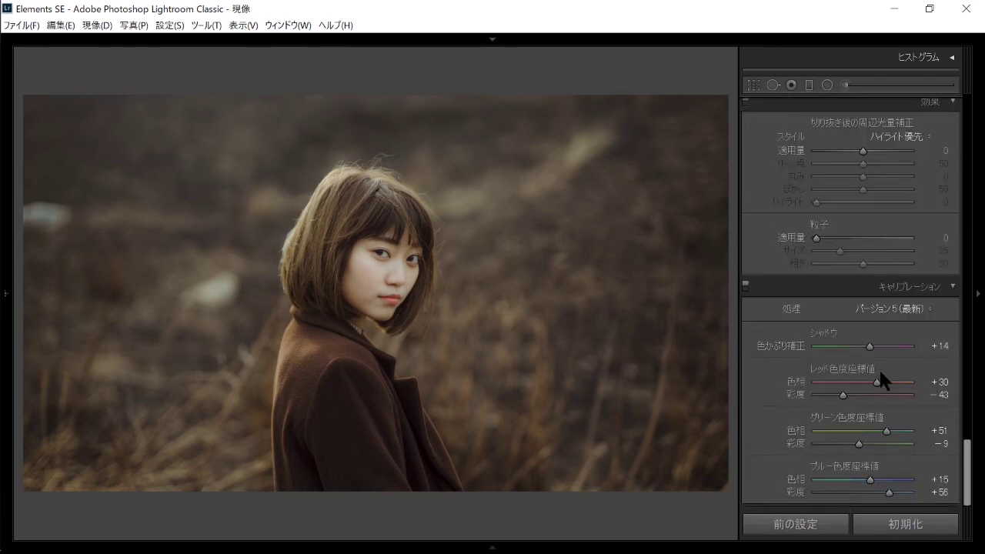
{"action": "mouse_move", "coordinate": [870, 347]}
{"action": "left_mouse_down"}
{"action": "mouse_move", "coordinate": [883, 346]}
{"action": "mouse_move", "coordinate": [873, 341]}
{"action": "left_mouse_up"}
{"action": "left_click_drag", "start_coordinate": [872, 342], "coordinate": [872, 342]}
{"action": "left_click_drag", "start_coordinate": [967, 469], "coordinate": [949, 55]}
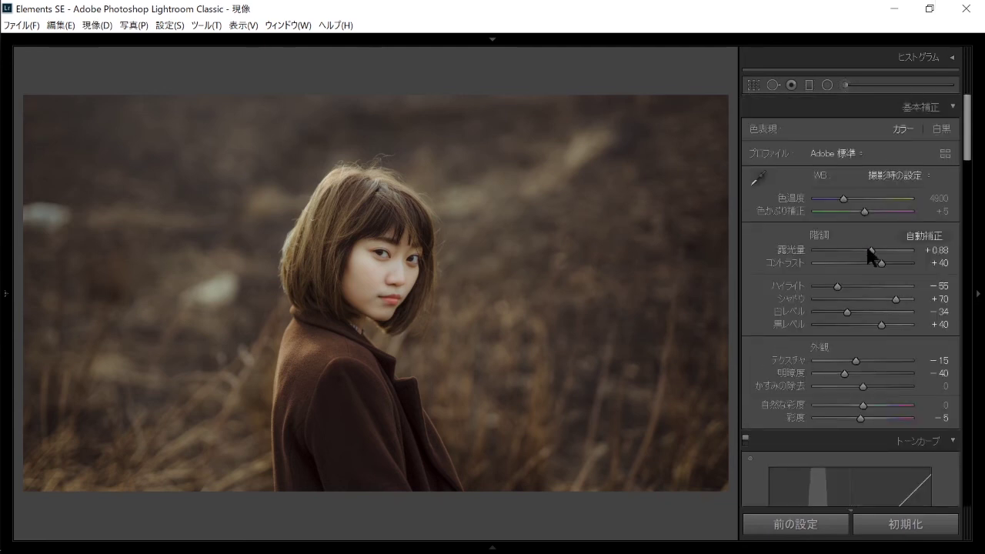
- Set up an Adjustment Brush with Texture 10 and Clarity 33
{"action": "left_click", "coordinate": [844, 85]}
{"action": "double_click", "coordinate": [845, 274]}
{"action": "left_click_drag", "start_coordinate": [869, 268], "coordinate": [866, 270]}
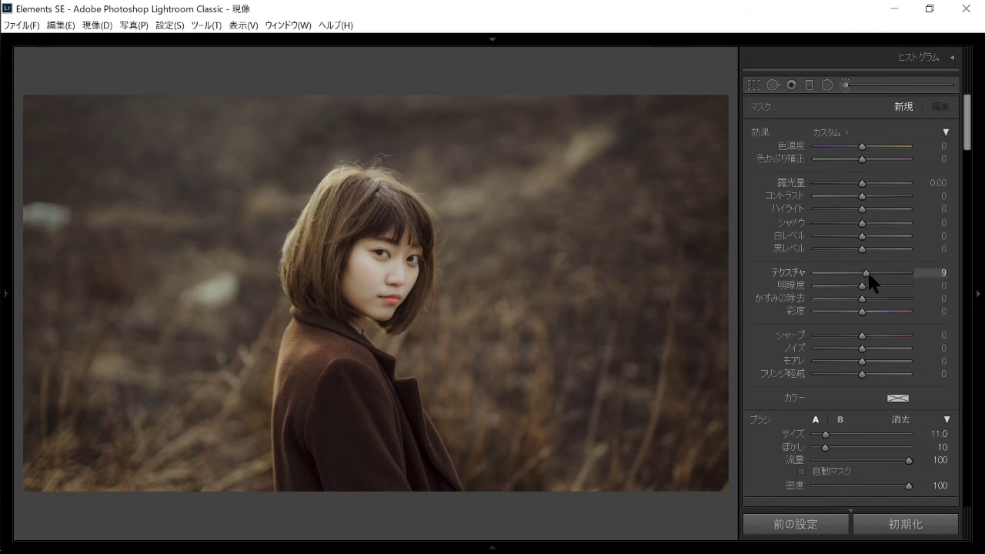
{"action": "mouse_move", "coordinate": [868, 271]}
{"action": "left_mouse_down"}
{"action": "mouse_move", "coordinate": [896, 286]}
{"action": "mouse_move", "coordinate": [876, 287]}
{"action": "left_mouse_up"}
{"action": "scroll", "coordinate": [374, 248], "scroll_direction": "up", "scroll_amount": 5}
{"action": "scroll", "coordinate": [372, 249], "scroll_direction": "down", "scroll_amount": 2}
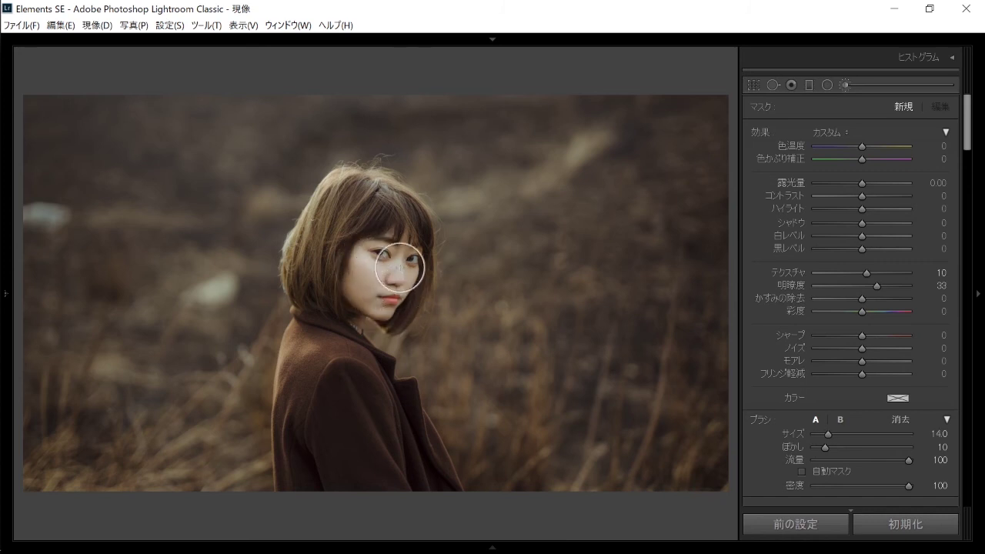
- Paint the brush over the face, undo the stray stroke, and finish the local edit
{"action": "left_click_drag", "start_coordinate": [352, 260], "coordinate": [335, 260]}
{"action": "scroll", "coordinate": [335, 260], "scroll_direction": "down", "scroll_amount": 4}
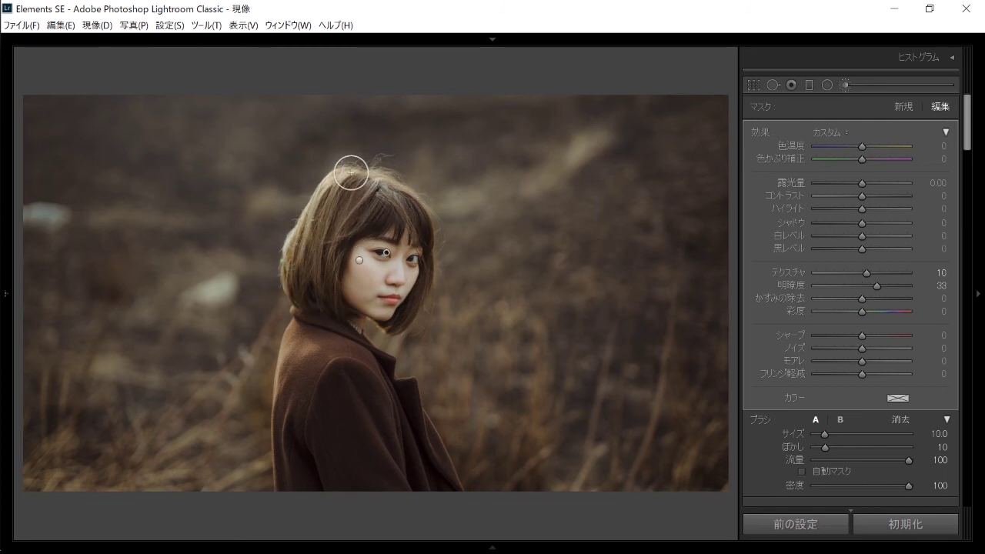
{"action": "key", "text": "ctrl+z"}
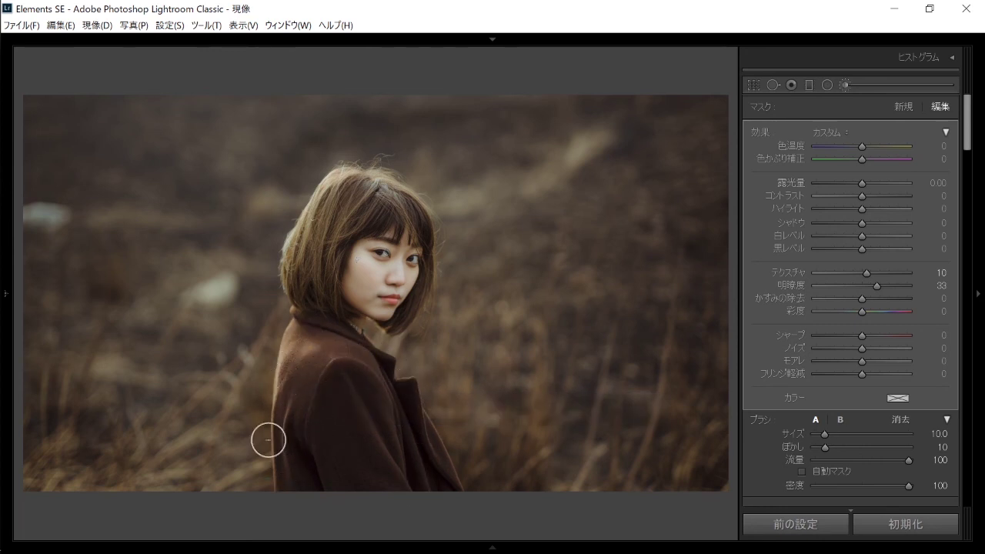
{"action": "scroll", "coordinate": [341, 288], "scroll_direction": "down", "scroll_amount": 5}
{"action": "scroll", "coordinate": [341, 288], "scroll_direction": "down", "scroll_amount": 5}
{"action": "scroll", "coordinate": [329, 206], "scroll_direction": "up", "scroll_amount": 1}
{"action": "scroll", "coordinate": [330, 206], "scroll_direction": "up", "scroll_amount": 1}
{"action": "key", "text": "k"}
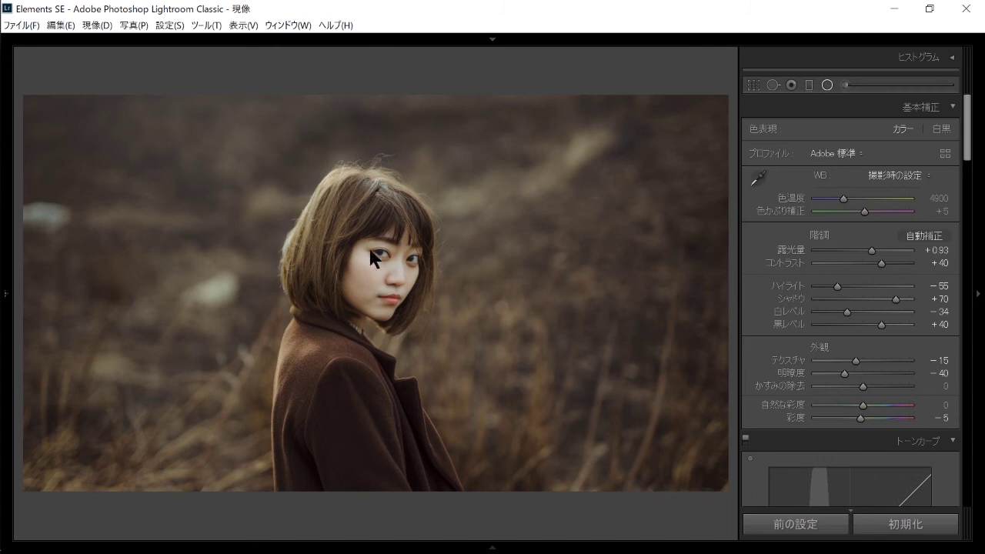
- Add a large radial filter around the head with Texture/Clarity reset and Sharpness +29
{"action": "key", "text": "shift+m"}
{"action": "left_click_drag", "start_coordinate": [354, 255], "coordinate": [128, 466]}
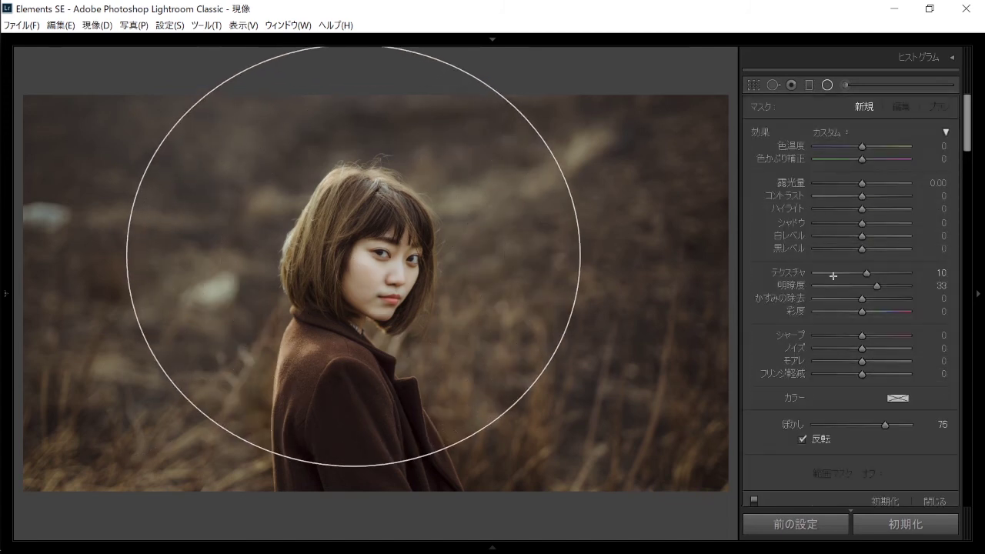
{"action": "double_click", "coordinate": [870, 274]}
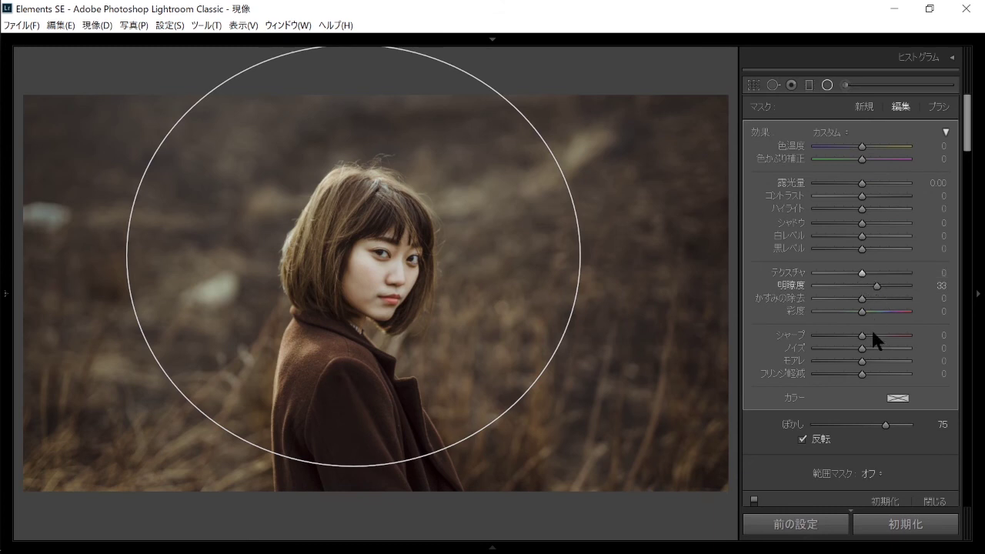
{"action": "left_click_drag", "start_coordinate": [869, 330], "coordinate": [876, 332]}
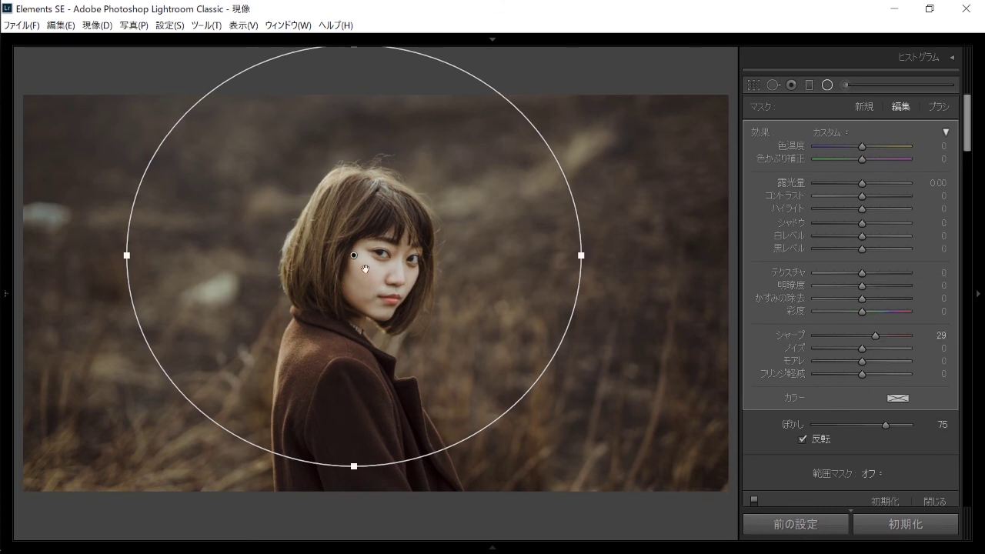
{"action": "left_click_drag", "start_coordinate": [354, 256], "coordinate": [365, 279]}
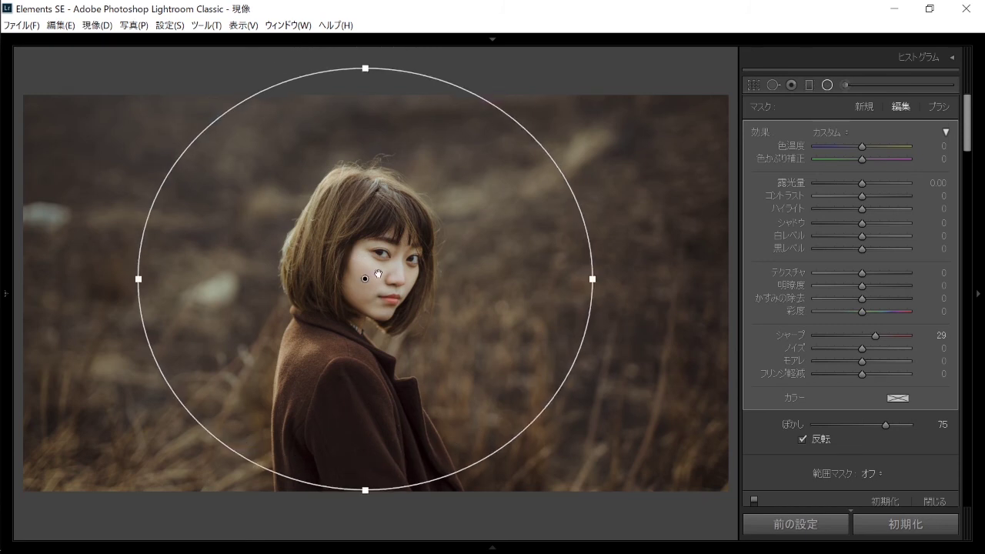
{"action": "key", "text": "Escape"}
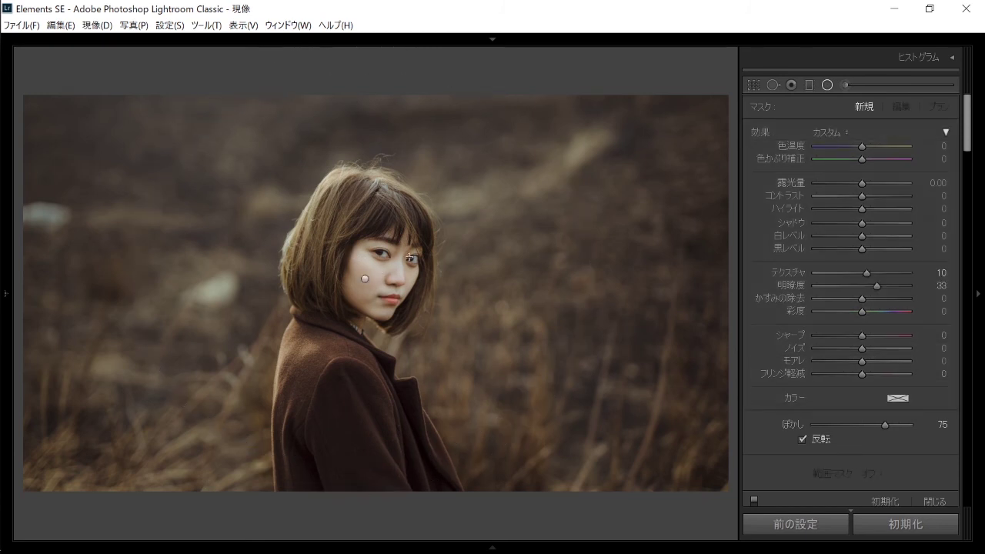
- Set the Effects grain amount to 25
{"action": "scroll", "coordinate": [968, 127], "scroll_direction": "down", "scroll_amount": 2}
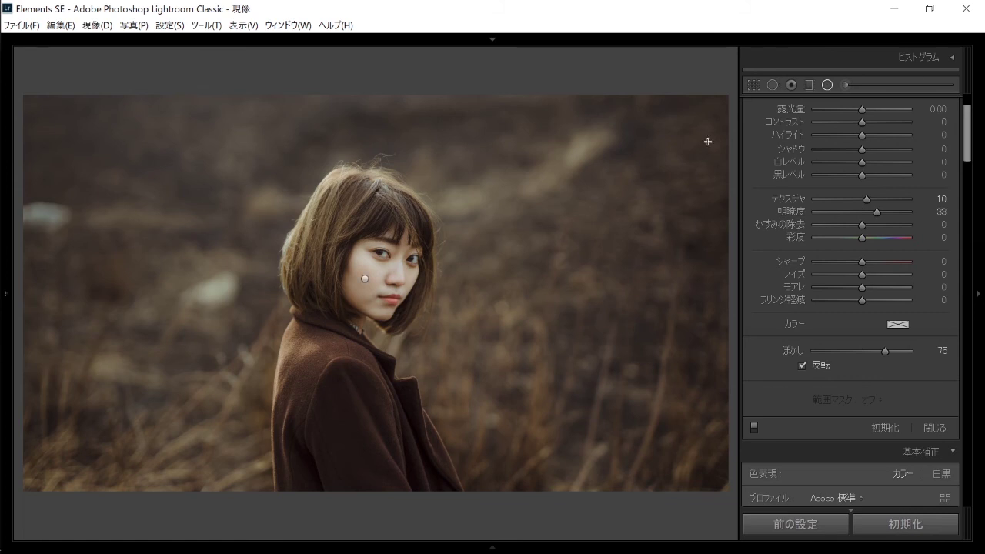
{"action": "scroll", "coordinate": [814, 160], "scroll_direction": "down", "scroll_amount": 2}
{"action": "scroll", "coordinate": [813, 161], "scroll_direction": "down", "scroll_amount": 3}
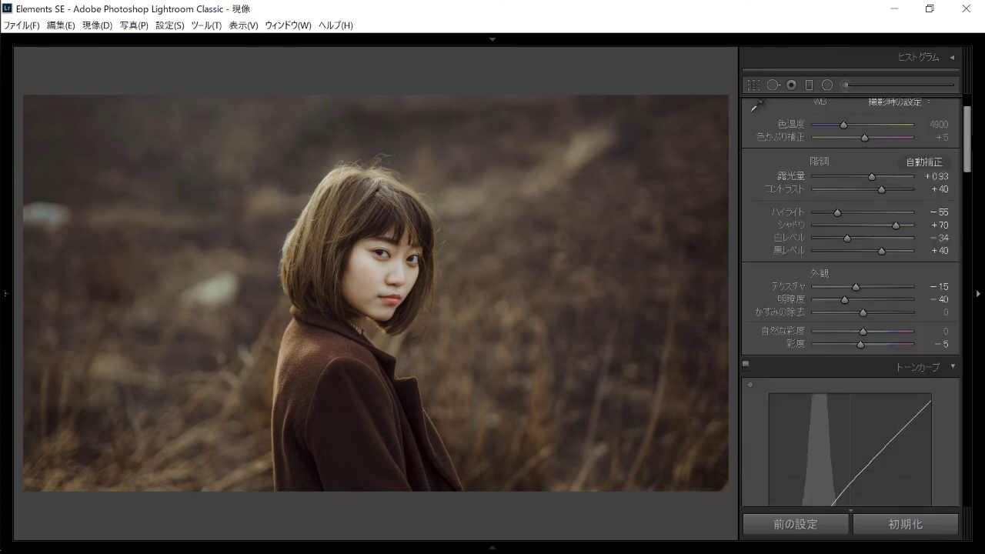
{"action": "scroll", "coordinate": [813, 161], "scroll_direction": "down", "scroll_amount": 3}
{"action": "scroll", "coordinate": [851, 284], "scroll_direction": "down", "scroll_amount": 10}
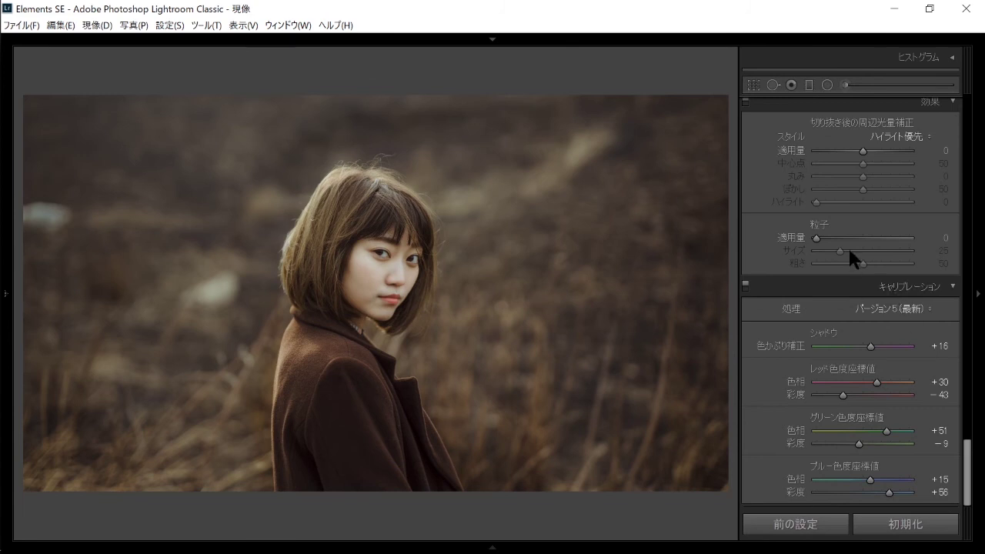
{"action": "left_click_drag", "start_coordinate": [833, 235], "coordinate": [839, 237]}
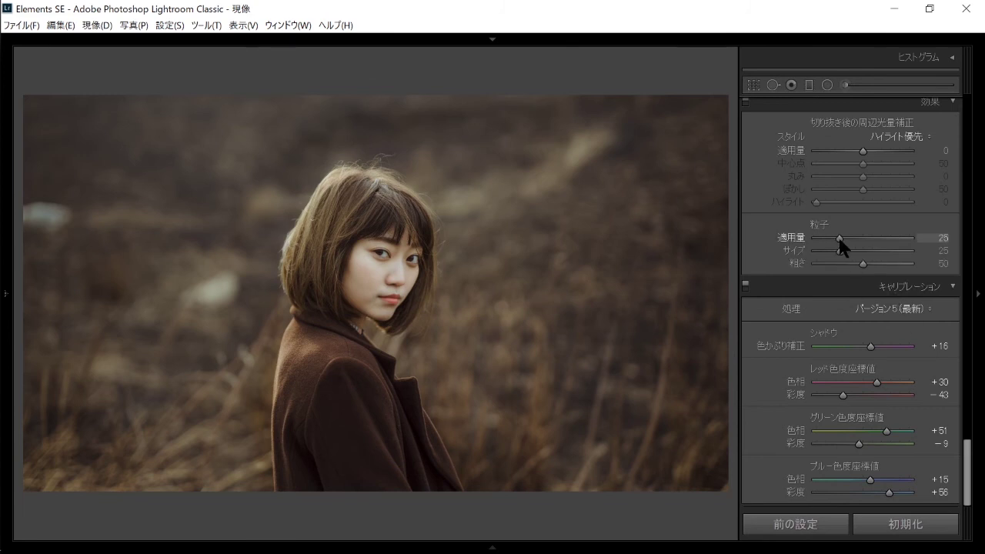
- Set grain size to 2 and roughness to 35
{"action": "left_click", "coordinate": [817, 250]}
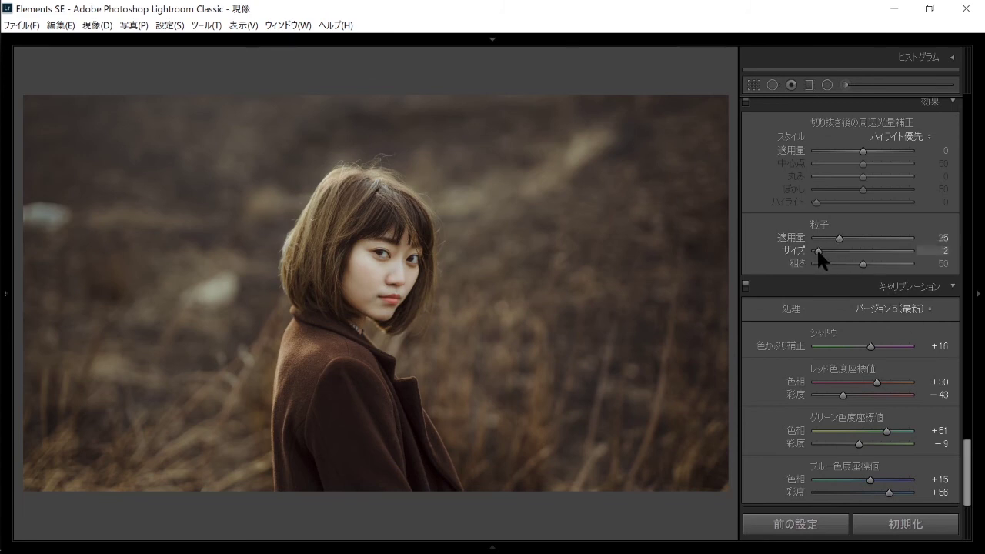
{"action": "left_click", "coordinate": [851, 263]}
{"action": "left_click_drag", "start_coordinate": [853, 264], "coordinate": [851, 264]}
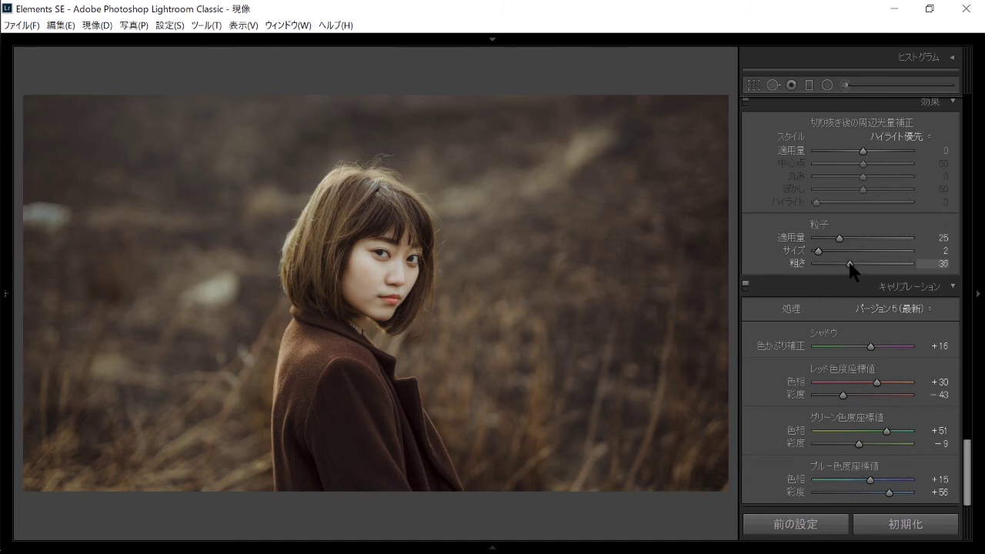
{"action": "left_click_drag", "start_coordinate": [850, 263], "coordinate": [847, 264]}
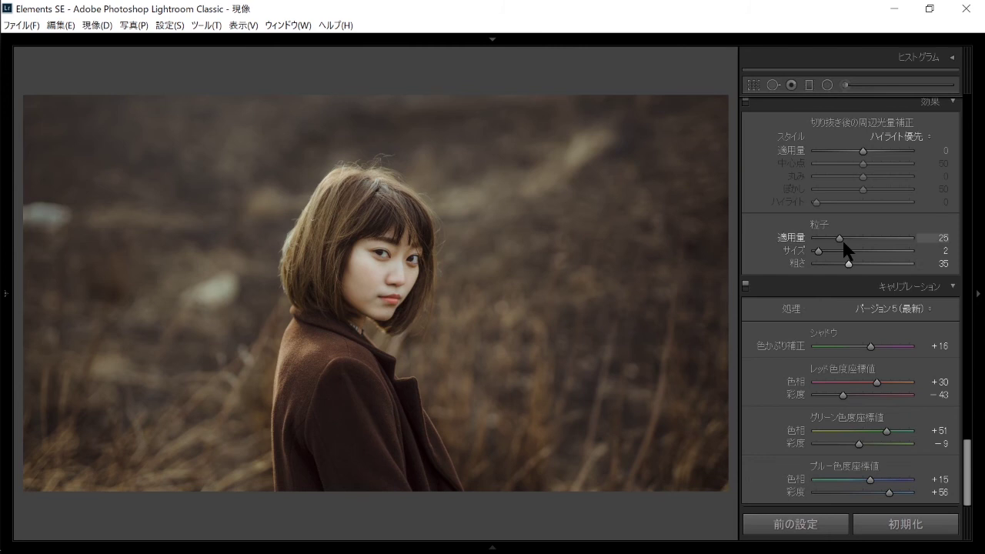
- Zoom in and pan across the face to inspect the grain, then return to full view
{"action": "left_click", "coordinate": [349, 291]}
{"action": "left_click_drag", "start_coordinate": [401, 349], "coordinate": [523, 249]}
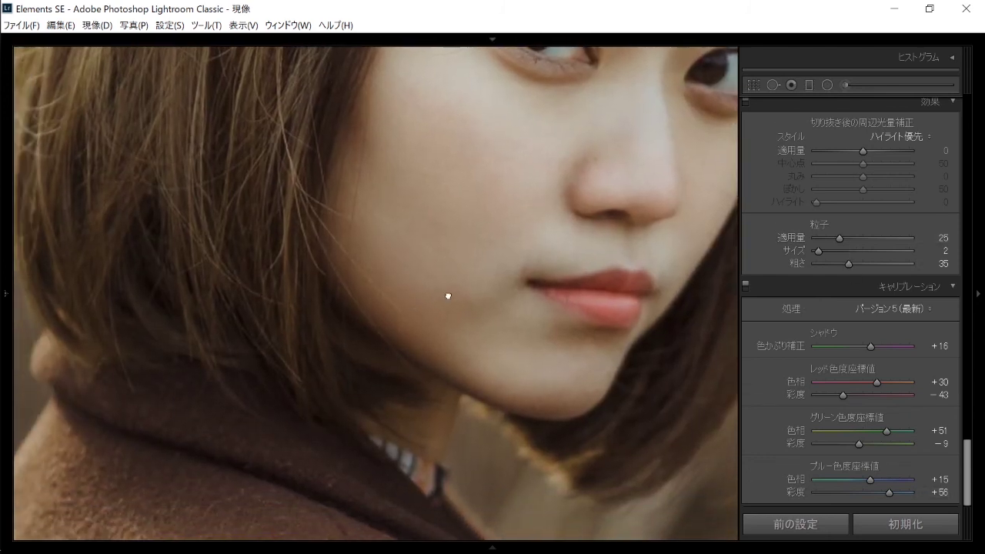
{"action": "left_click", "coordinate": [503, 194]}
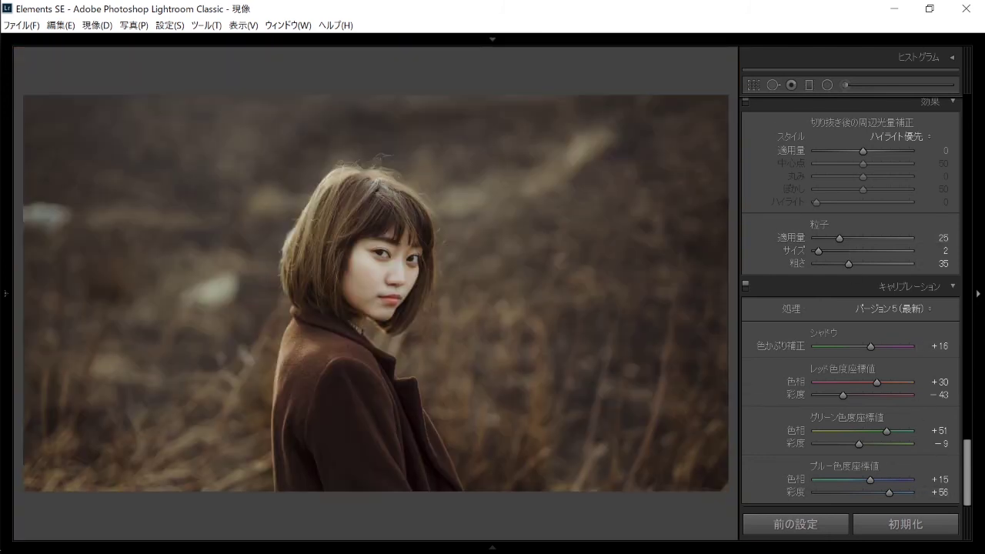
{"action": "left_click_drag", "start_coordinate": [967, 469], "coordinate": [967, 115]}
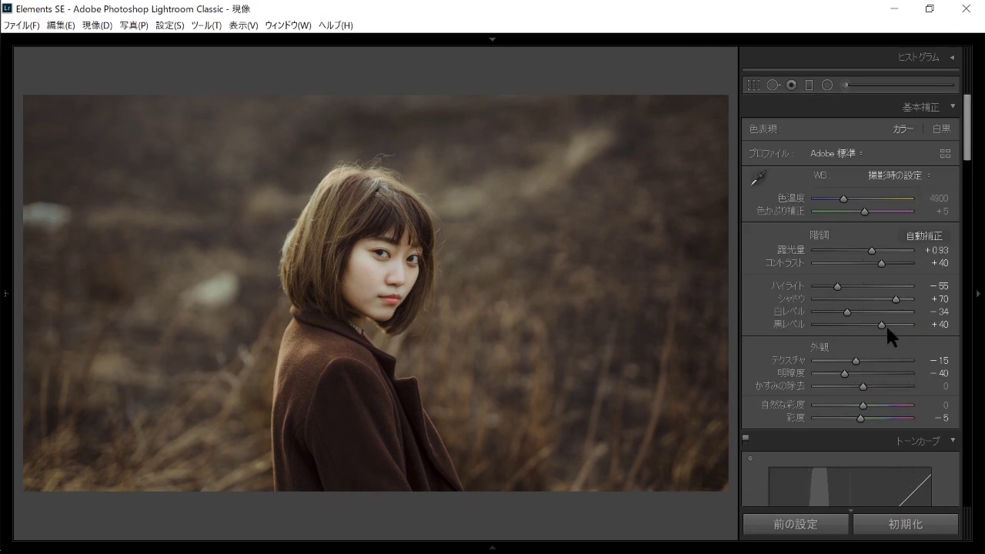
- Pull highlights to −53 and raise the HSL Orange luminance to +20
{"action": "mouse_move", "coordinate": [837, 286]}
{"action": "left_mouse_down"}
{"action": "mouse_move", "coordinate": [818, 286]}
{"action": "mouse_move", "coordinate": [838, 286]}
{"action": "left_mouse_up"}
{"action": "left_click_drag", "start_coordinate": [967, 129], "coordinate": [968, 241]}
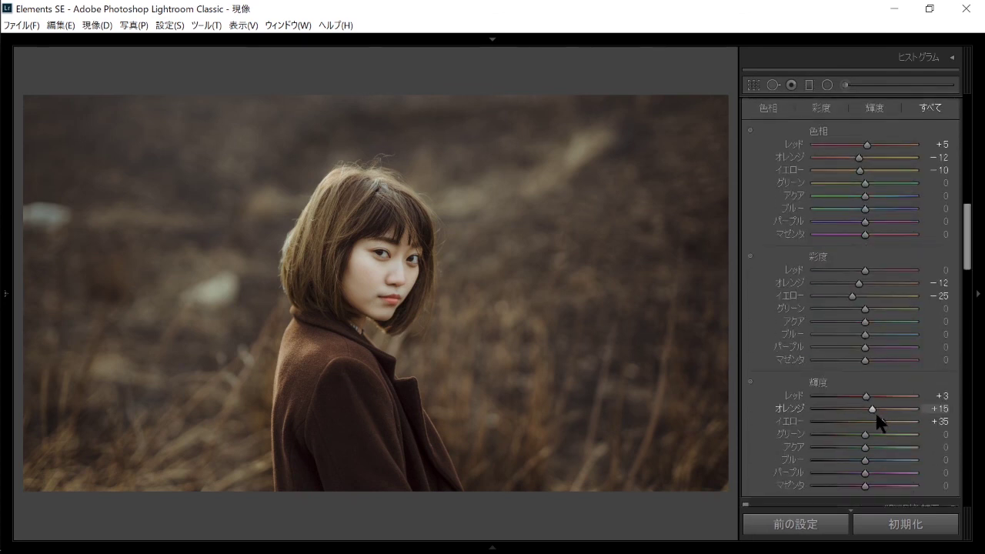
{"action": "mouse_move", "coordinate": [873, 410]}
{"action": "left_mouse_down"}
{"action": "mouse_move", "coordinate": [896, 416]}
{"action": "mouse_move", "coordinate": [877, 418]}
{"action": "left_mouse_up"}
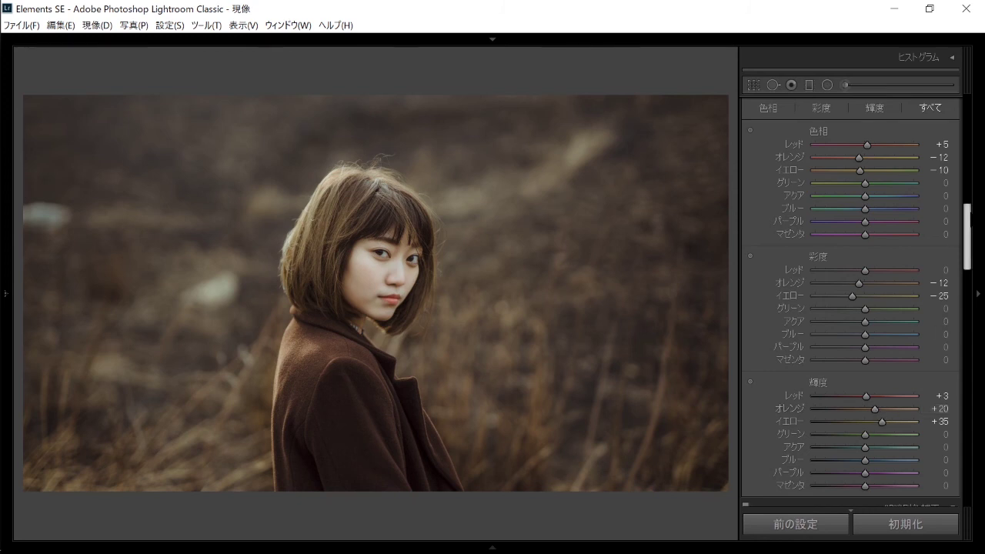
{"action": "left_click_drag", "start_coordinate": [967, 224], "coordinate": [870, 108]}
{"action": "key", "text": "k"}
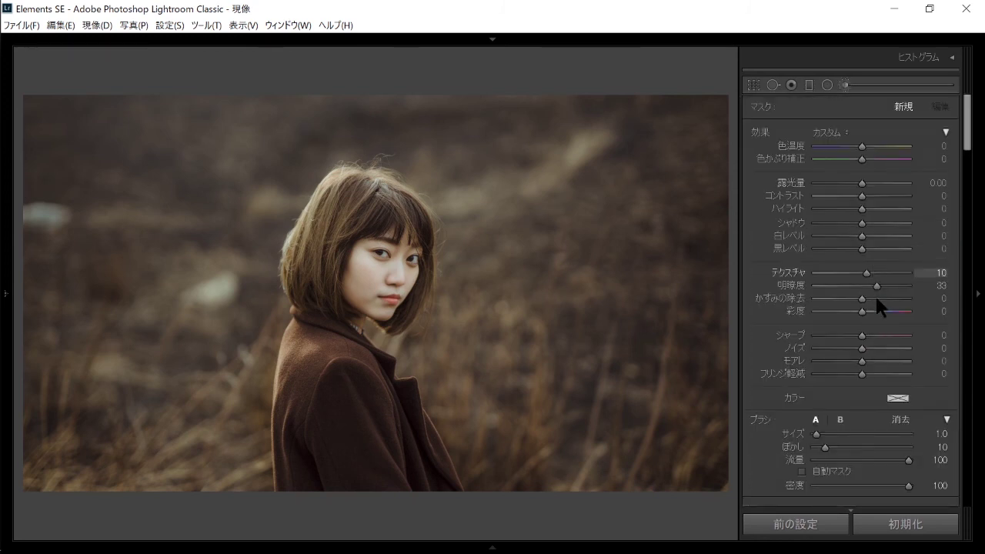
- Set the brush Highlights to −13 and apply it over the eye and cheek
{"action": "left_click_drag", "start_coordinate": [849, 209], "coordinate": [856, 210]}
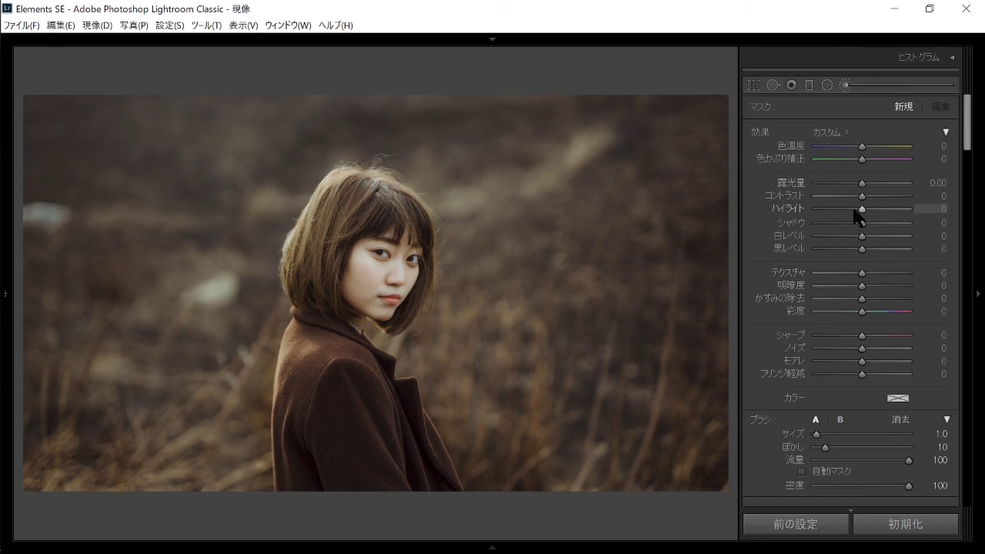
{"action": "scroll", "coordinate": [375, 265], "scroll_direction": "up", "scroll_amount": 3}
{"action": "scroll", "coordinate": [375, 265], "scroll_direction": "up", "scroll_amount": 3}
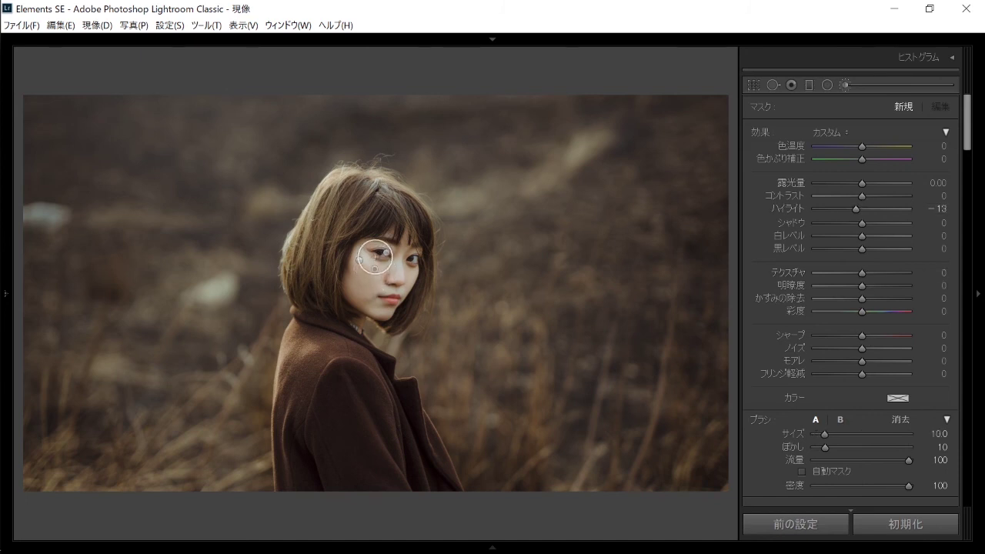
{"action": "scroll", "coordinate": [362, 287], "scroll_direction": "down", "scroll_amount": 1}
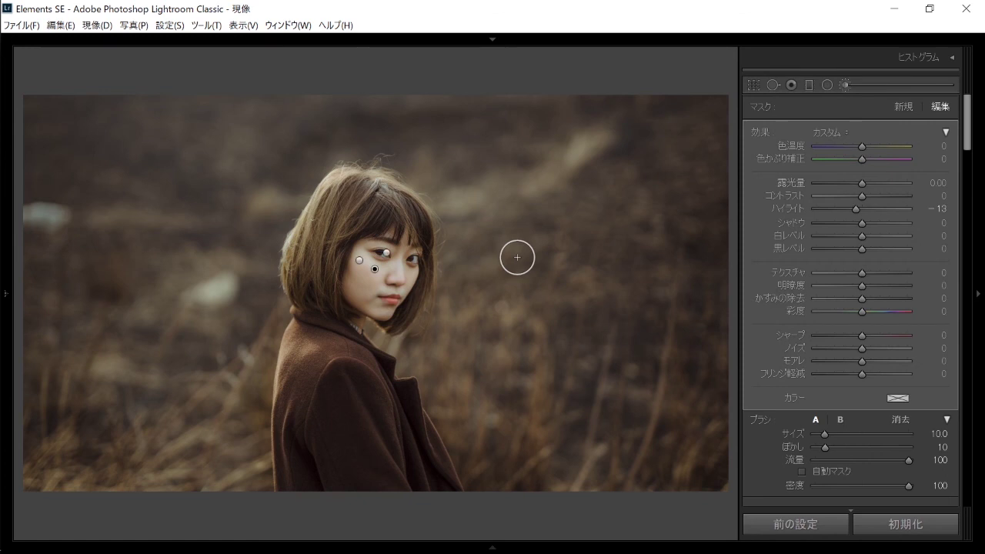
{"action": "scroll", "coordinate": [746, 240], "scroll_direction": "down", "scroll_amount": 5}
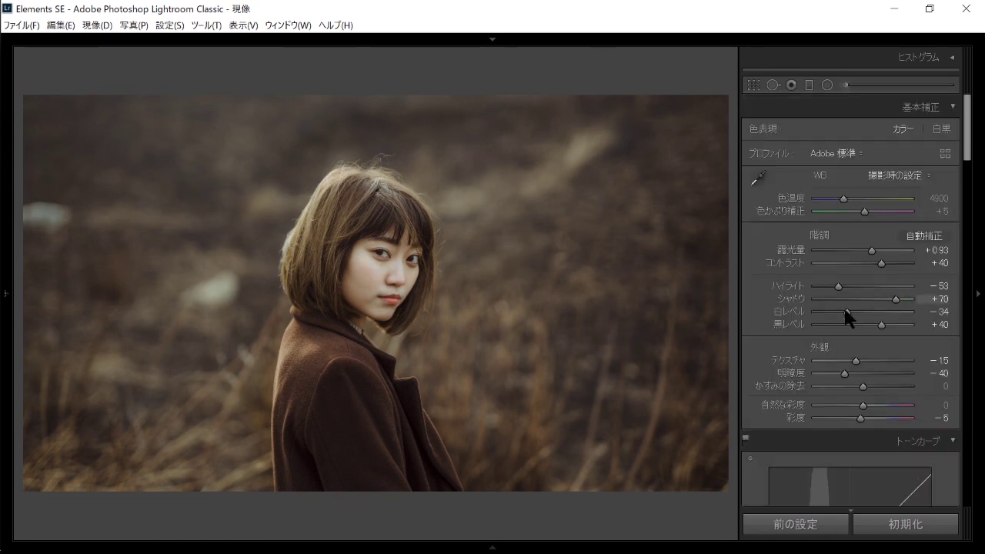
- Set highlights −40 and whites −31, then check the Before/After comparison
{"action": "scroll", "coordinate": [969, 157], "scroll_direction": "down", "scroll_amount": 2}
{"action": "left_click", "coordinate": [863, 274]}
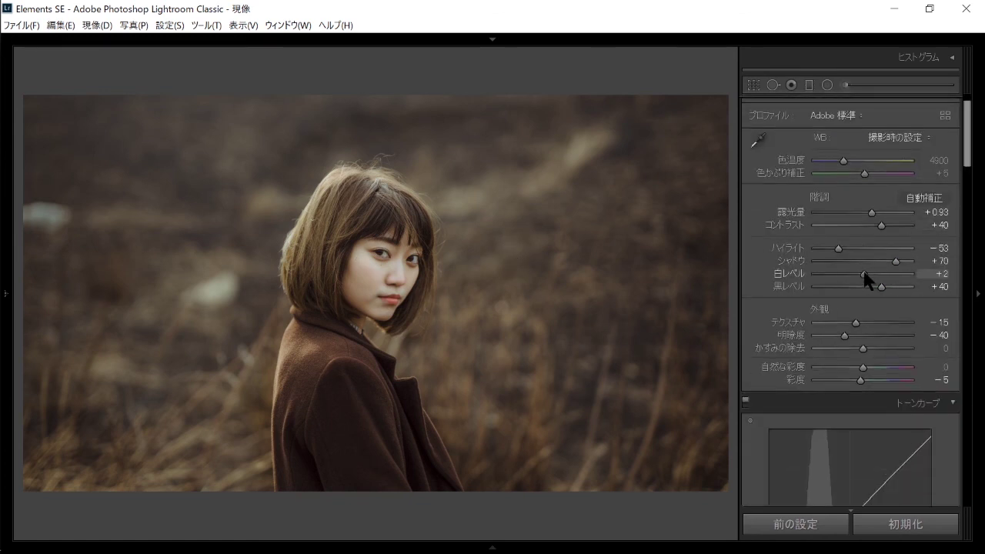
{"action": "left_click_drag", "start_coordinate": [853, 275], "coordinate": [849, 275]}
{"action": "left_click", "coordinate": [845, 248]}
{"action": "left_click_drag", "start_coordinate": [844, 248], "coordinate": [851, 248]}
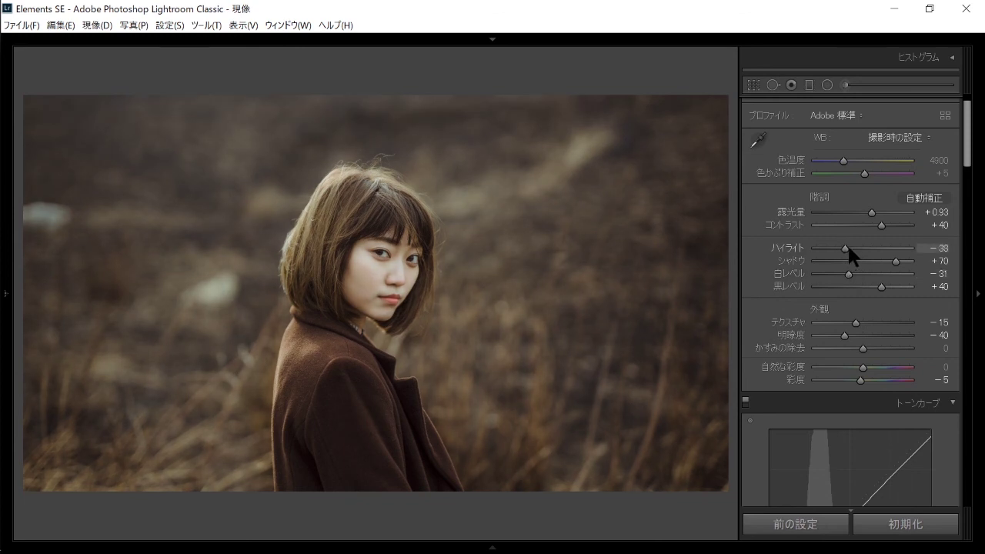
{"action": "left_click_drag", "start_coordinate": [849, 248], "coordinate": [846, 248]}
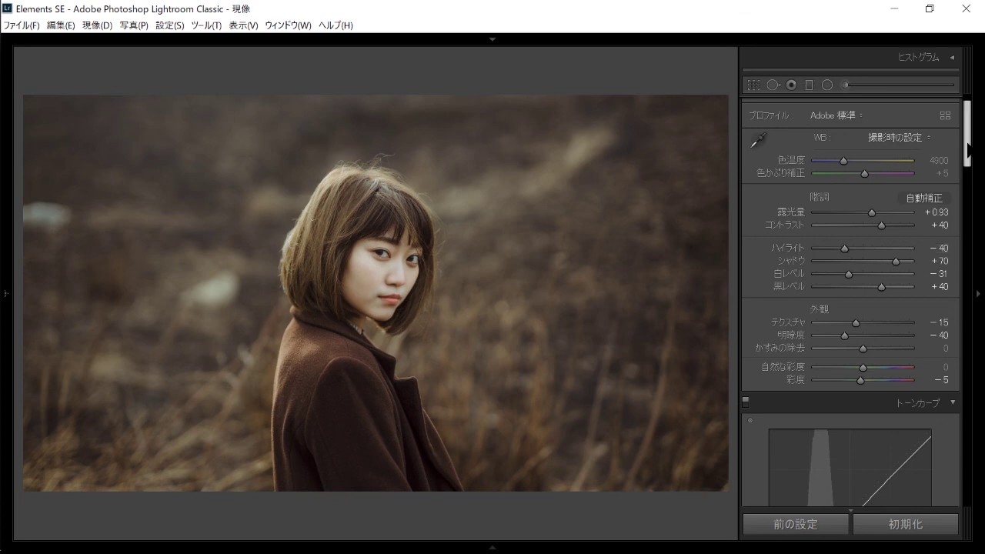
{"action": "key", "text": "y"}
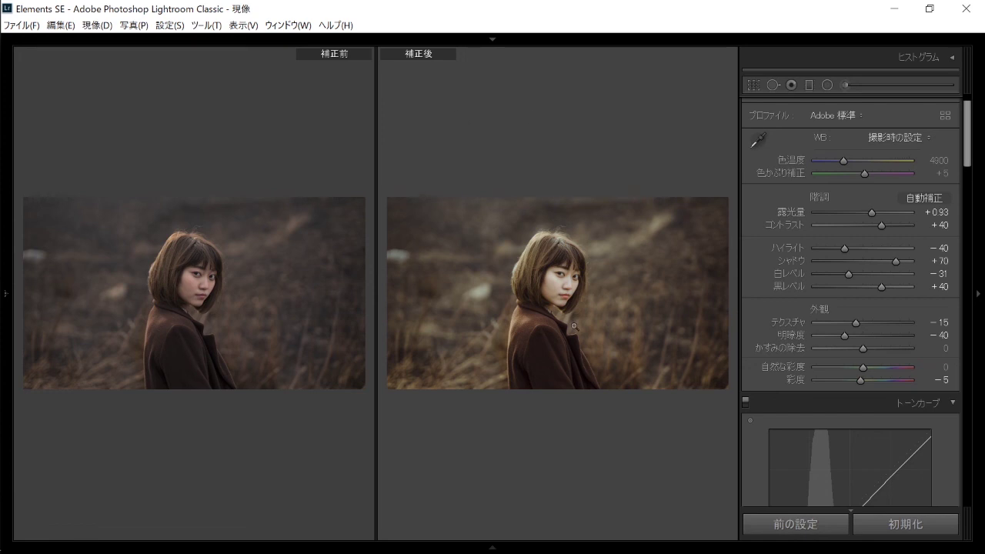
{"action": "key", "text": "y"}
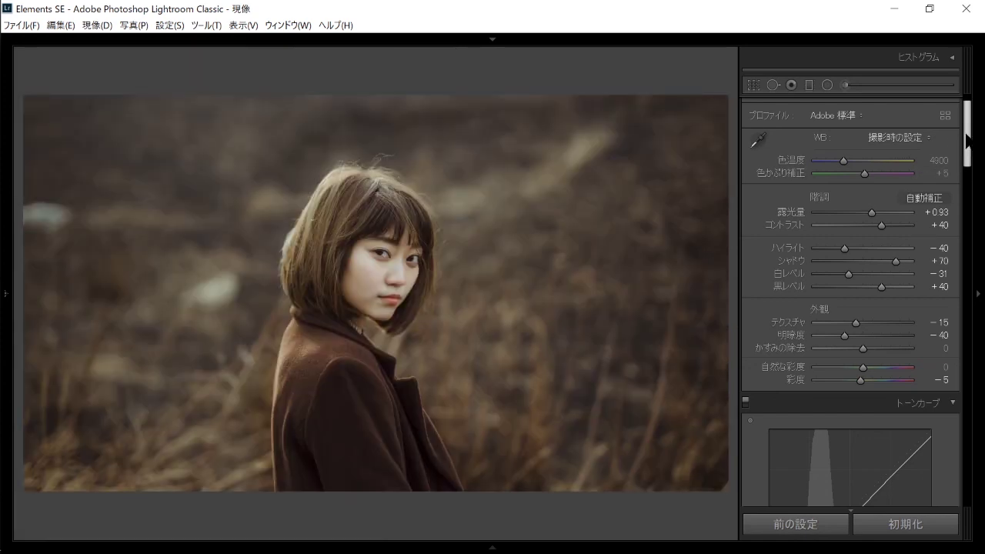
- Zoom to 1:1 on the woman's face and ease the tone curve Shadows from −15 to −12
{"action": "scroll", "coordinate": [967, 139], "scroll_direction": "down", "scroll_amount": 2}
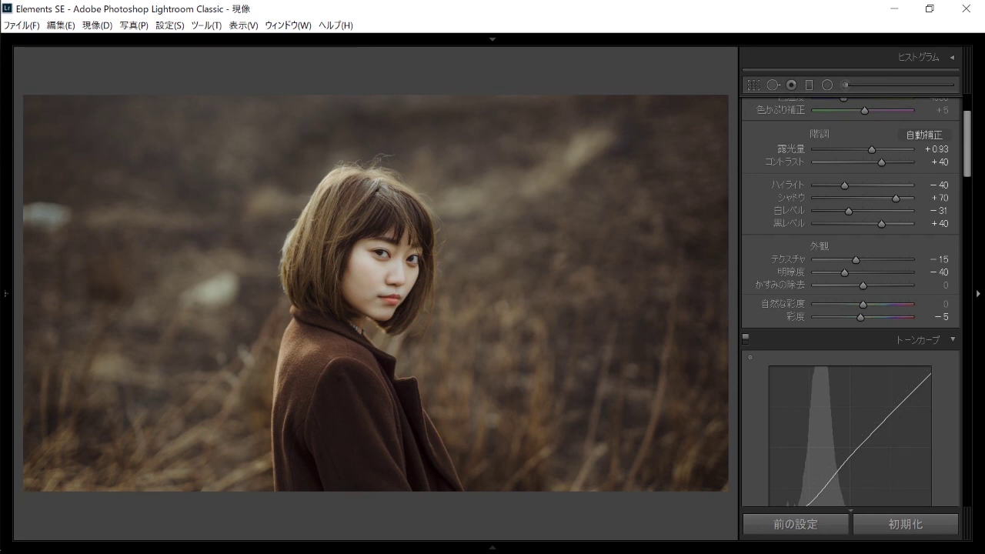
{"action": "left_click_drag", "start_coordinate": [967, 135], "coordinate": [968, 172]}
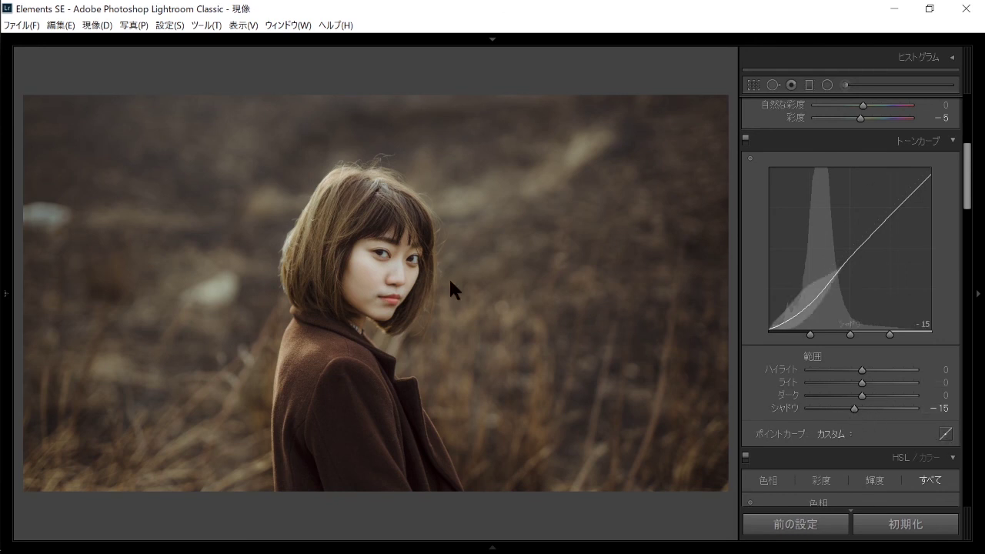
{"action": "left_click", "coordinate": [344, 271]}
{"action": "left_click_drag", "start_coordinate": [354, 218], "coordinate": [357, 182]}
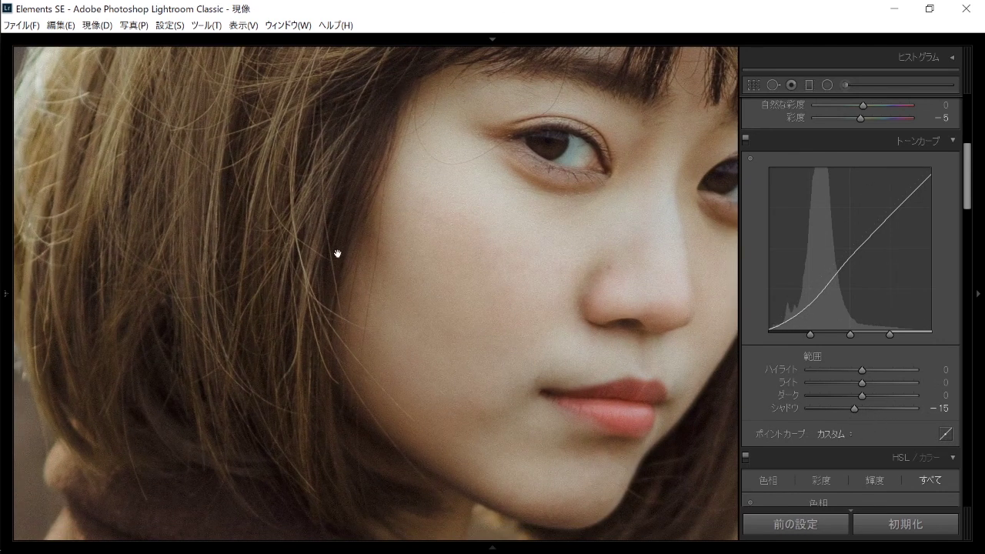
{"action": "mouse_move", "coordinate": [855, 408]}
{"action": "left_mouse_down"}
{"action": "mouse_move", "coordinate": [879, 407]}
{"action": "mouse_move", "coordinate": [839, 408]}
{"action": "left_mouse_up"}
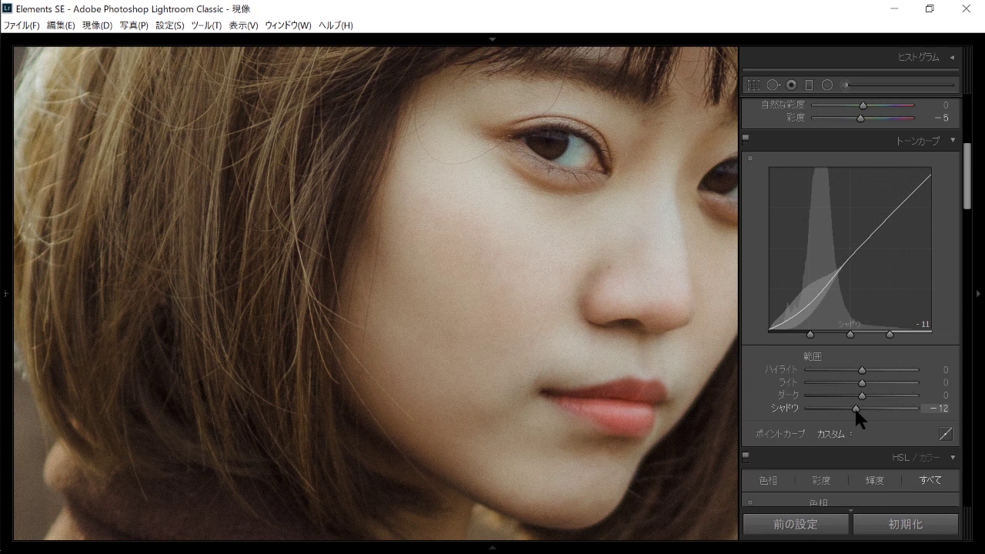
- Inspect the Red, Green and Blue channel point curves in turn
{"action": "left_click", "coordinate": [946, 434]}
{"action": "left_click", "coordinate": [895, 347]}
{"action": "left_click", "coordinate": [892, 380]}
{"action": "left_click", "coordinate": [890, 348]}
{"action": "left_click", "coordinate": [861, 395]}
{"action": "left_click", "coordinate": [892, 347]}
{"action": "left_click", "coordinate": [861, 411]}
{"action": "left_click", "coordinate": [893, 347]}
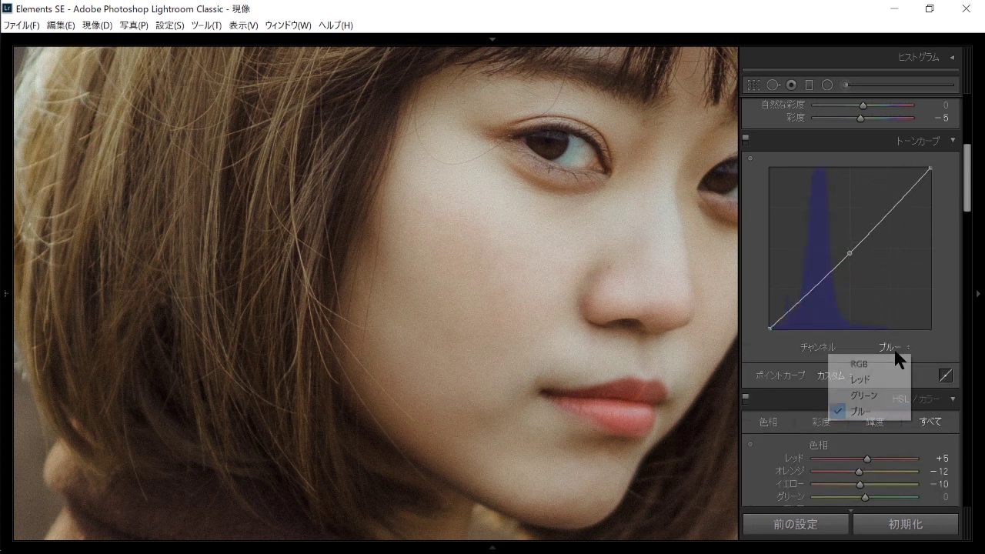
- Return the point curve to the RGB channel and zoom back out to the whole photo
{"action": "left_click", "coordinate": [892, 365]}
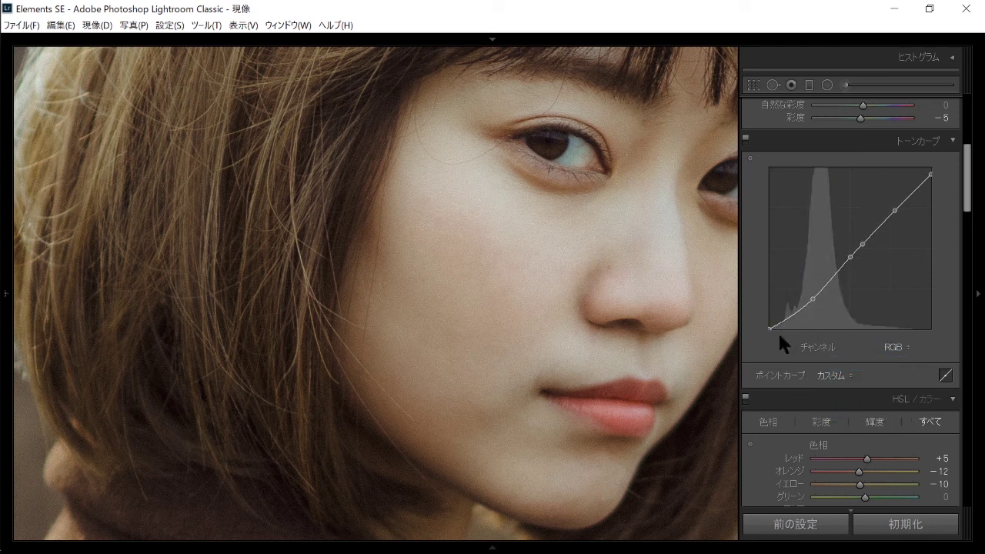
{"action": "left_click", "coordinate": [454, 369]}
{"action": "mouse_move", "coordinate": [967, 177]}
{"action": "left_mouse_down"}
{"action": "mouse_move", "coordinate": [969, 489]}
{"action": "mouse_move", "coordinate": [969, 274]}
{"action": "left_mouse_up"}
{"action": "scroll", "coordinate": [903, 277], "scroll_direction": "up", "scroll_amount": 2}
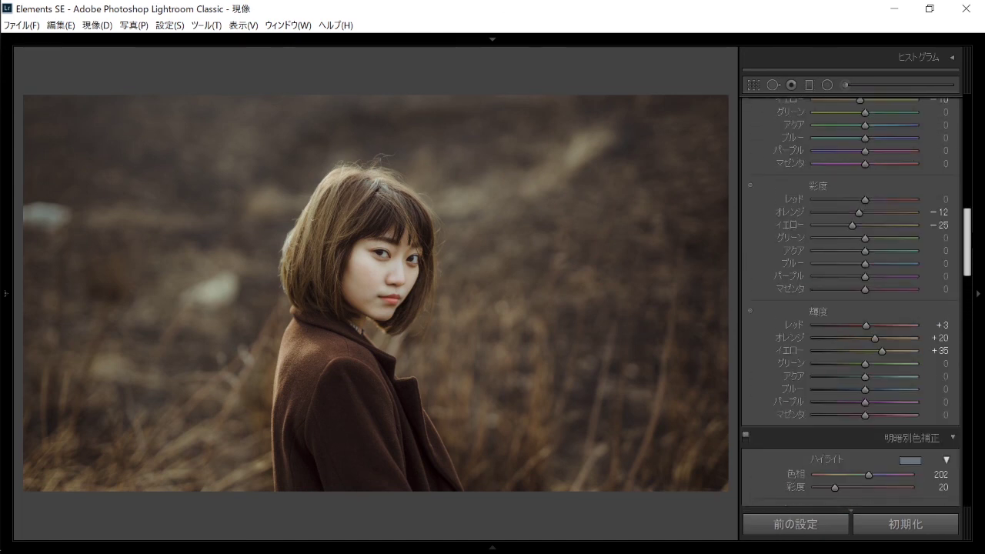
- Lower the Basic panel Saturation from −5 to −9
{"action": "scroll", "coordinate": [870, 335], "scroll_direction": "up", "scroll_amount": 3}
{"action": "scroll", "coordinate": [872, 334], "scroll_direction": "up", "scroll_amount": 3}
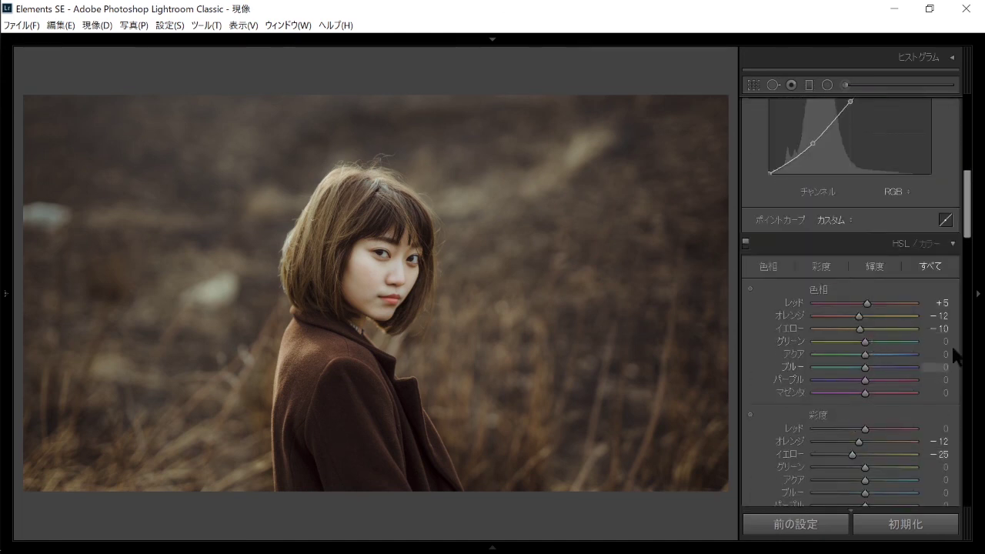
{"action": "scroll", "coordinate": [864, 315], "scroll_direction": "down", "scroll_amount": 2}
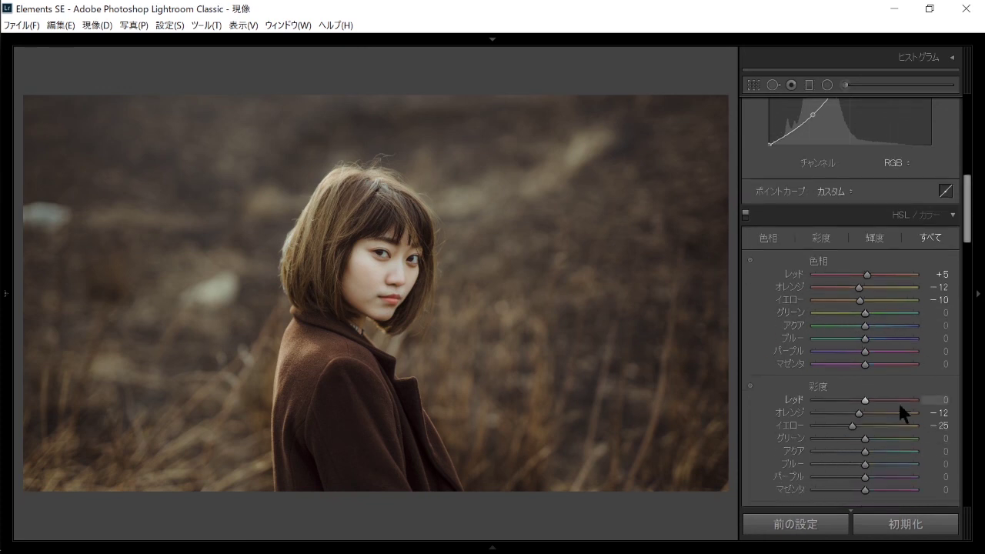
{"action": "left_click_drag", "start_coordinate": [968, 190], "coordinate": [969, 115]}
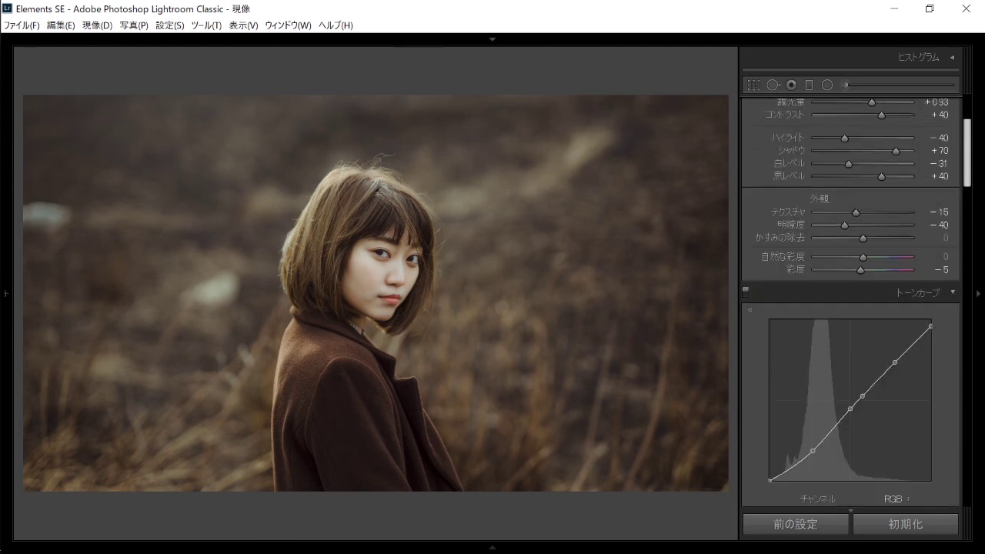
{"action": "left_click_drag", "start_coordinate": [860, 372], "coordinate": [832, 373]}
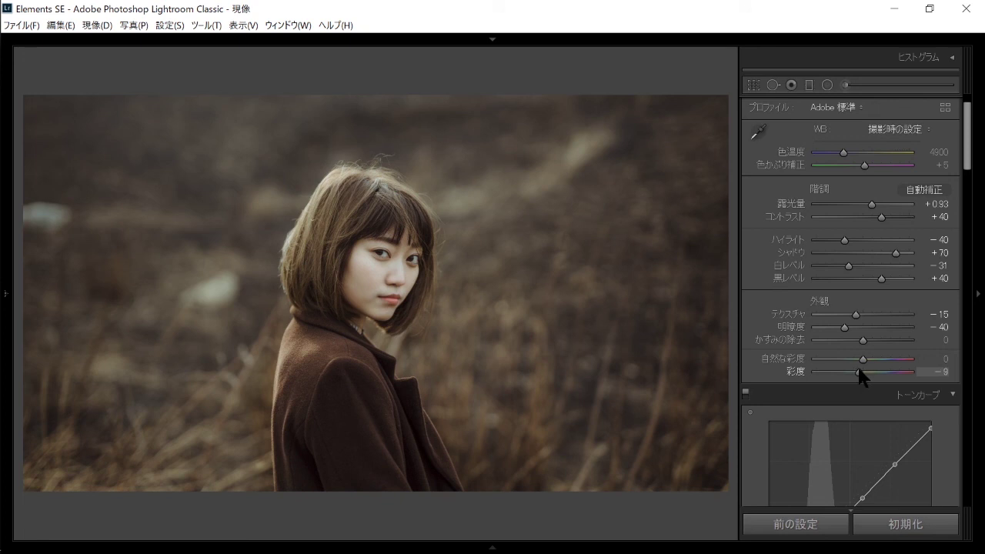
{"action": "left_click_drag", "start_coordinate": [860, 369], "coordinate": [858, 369]}
- Set the green Defringe Amount under Lens Corrections > Manual to 12
{"action": "scroll", "coordinate": [945, 236], "scroll_direction": "down", "scroll_amount": 5}
{"action": "scroll", "coordinate": [940, 317], "scroll_direction": "down", "scroll_amount": 5}
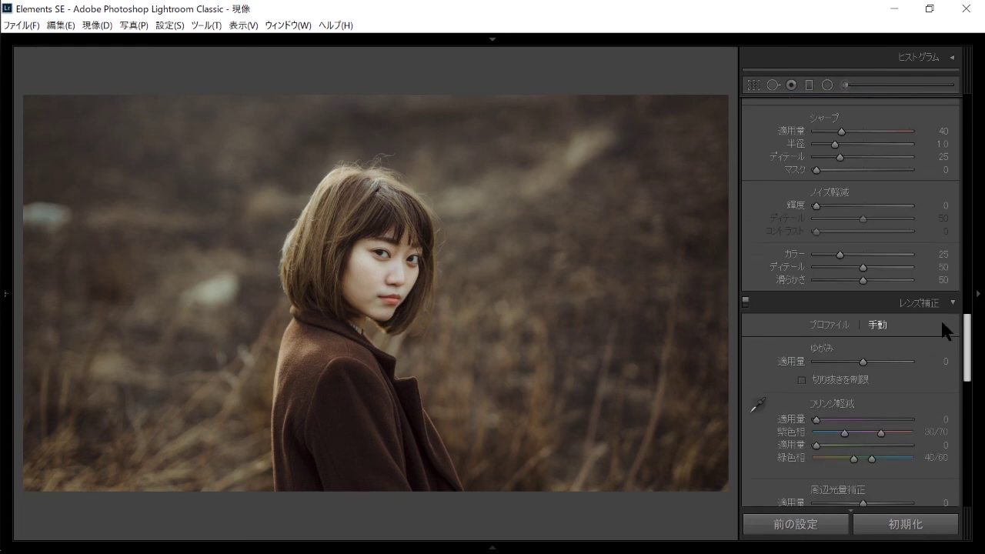
{"action": "scroll", "coordinate": [942, 320], "scroll_direction": "up", "scroll_amount": 1}
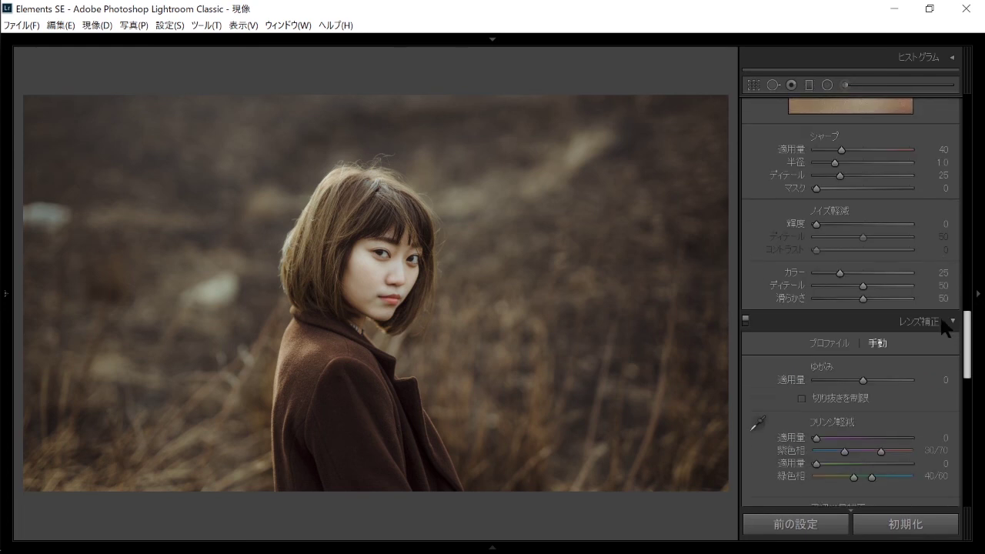
{"action": "scroll", "coordinate": [940, 316], "scroll_direction": "down", "scroll_amount": 1}
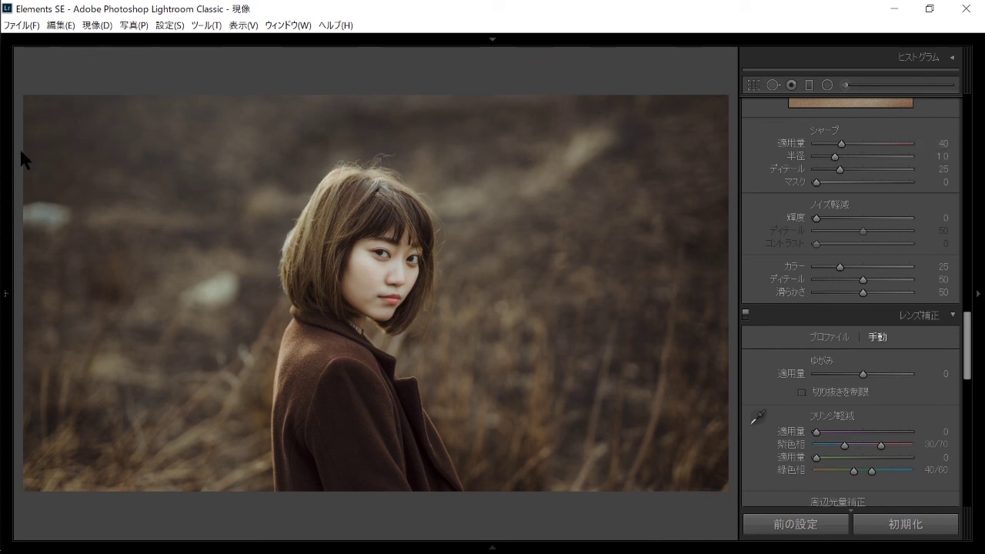
{"action": "key", "text": "F7"}
{"action": "key", "text": "F7"}
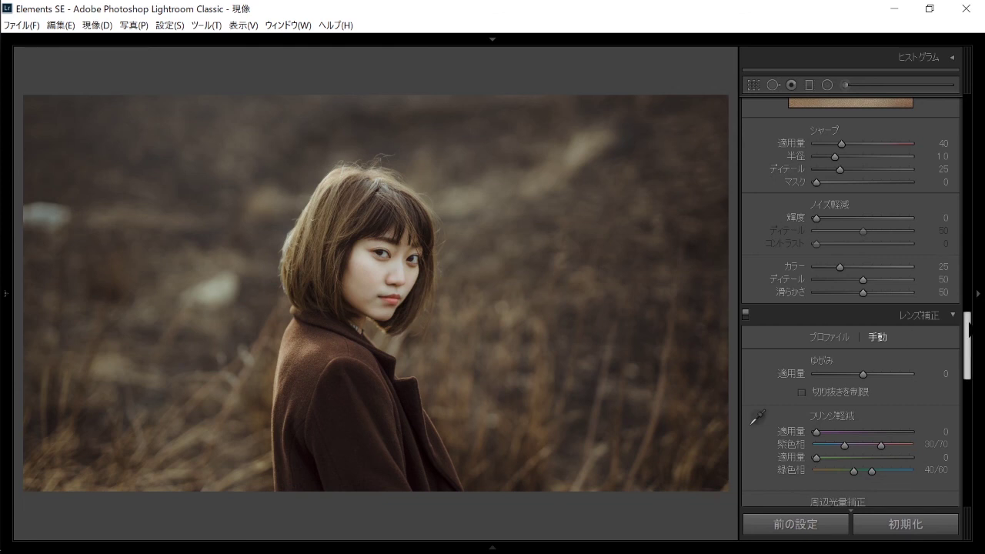
{"action": "scroll", "coordinate": [851, 346], "scroll_direction": "down", "scroll_amount": 2}
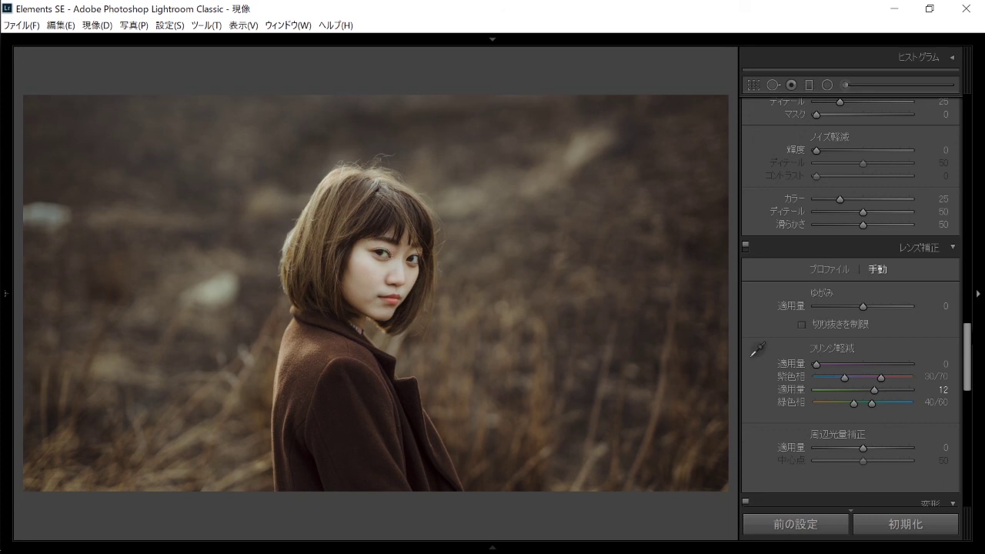
{"action": "mouse_move", "coordinate": [968, 353]}
{"action": "left_mouse_down"}
{"action": "mouse_move", "coordinate": [967, 461]}
{"action": "mouse_move", "coordinate": [803, 117]}
{"action": "left_mouse_up"}
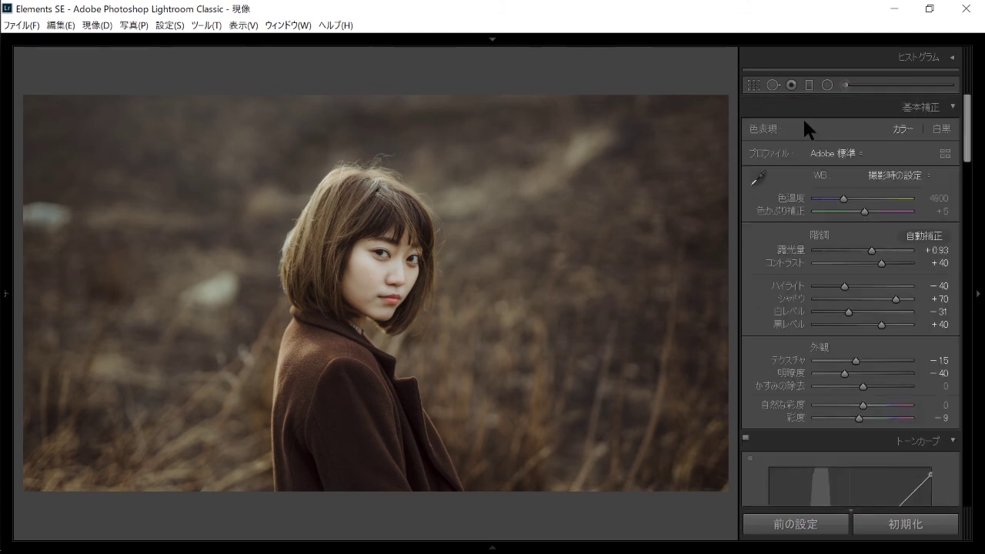